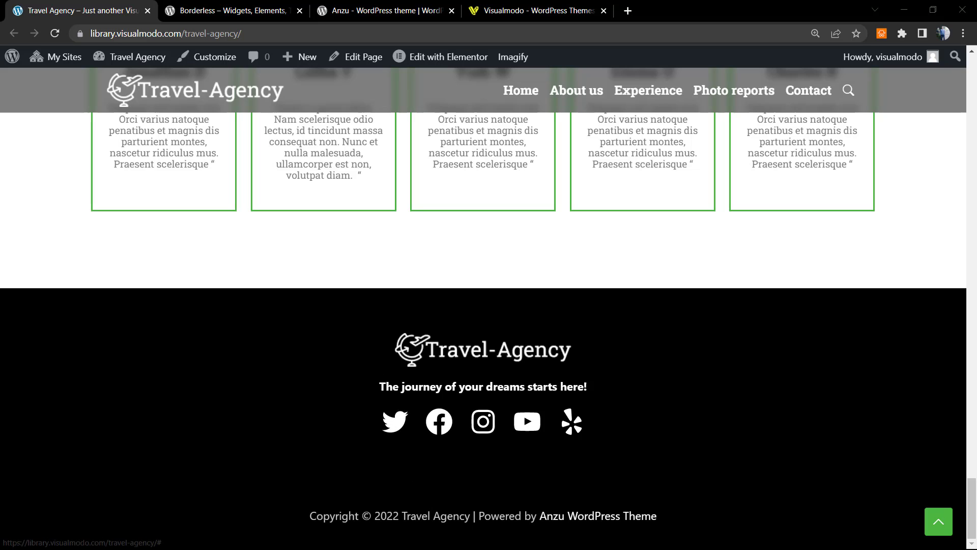
Open the Travel Agency site's admin dashboard in a new tab from the admin bar.
{"action": "left_click_drag", "start_coordinate": [680, 523], "coordinate": [555, 529]}
{"action": "left_click", "coordinate": [738, 528]}
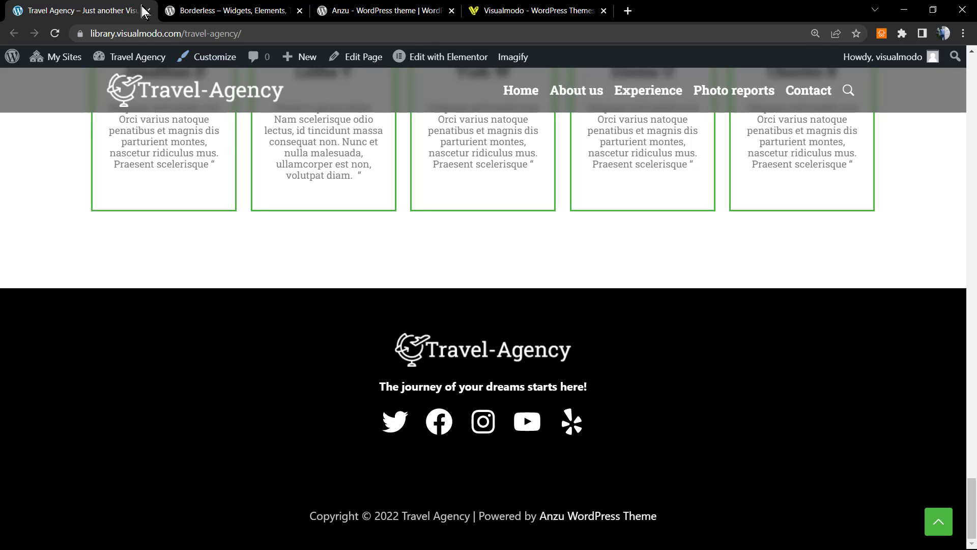
{"action": "mouse_move", "coordinate": [108, 68]}
{"action": "right_click", "coordinate": [136, 86]}
{"action": "key", "text": "Escape"}
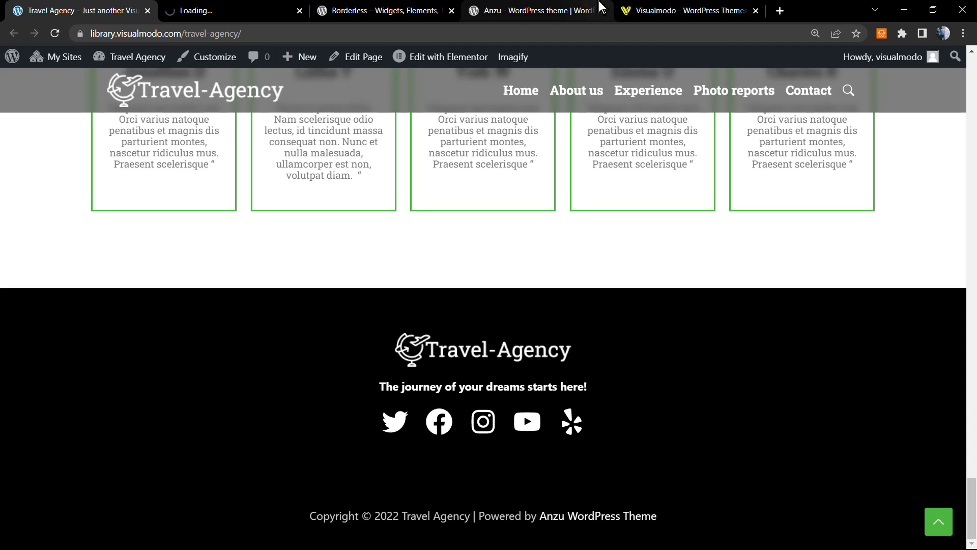
Go to Appearance > Widgets and expand the empty First Above Footer widget area.
{"action": "left_click", "coordinate": [232, 10]}
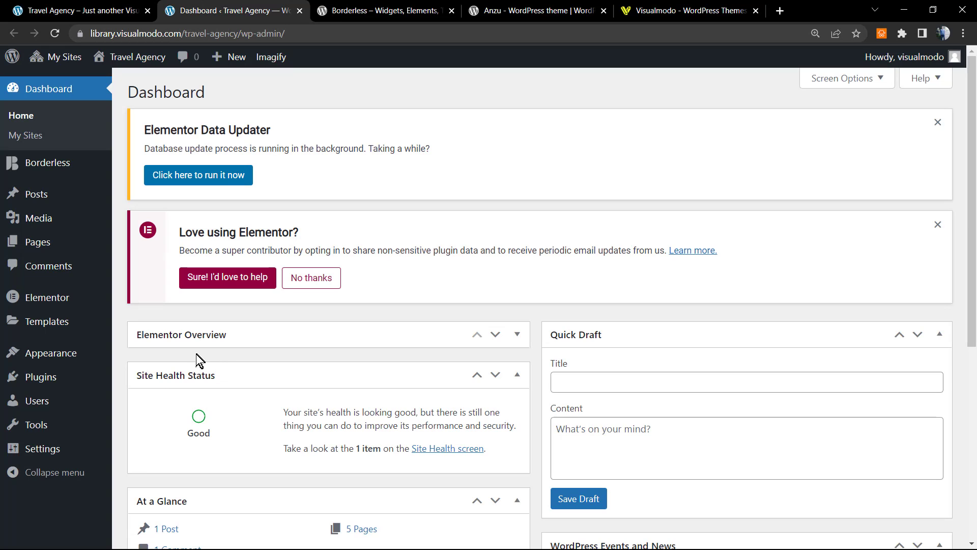
{"action": "mouse_move", "coordinate": [91, 356]}
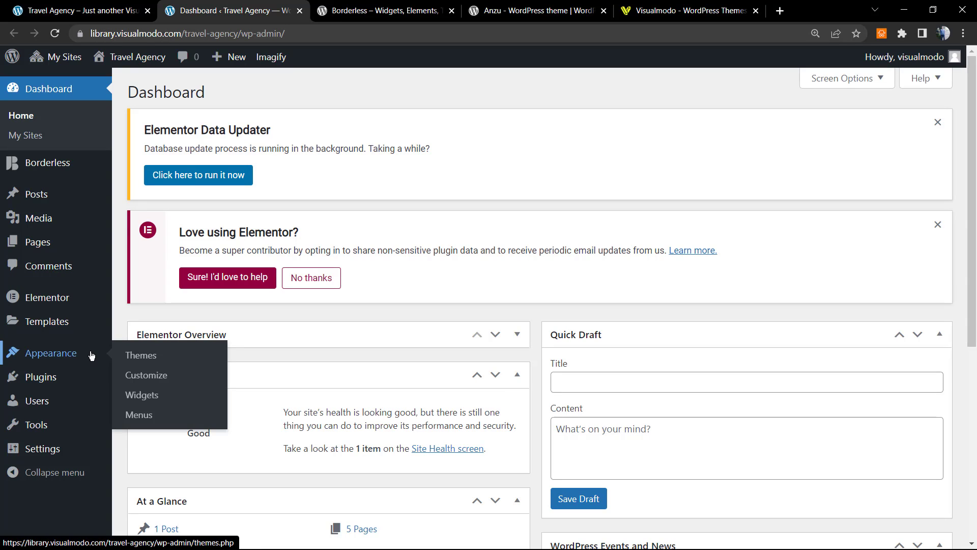
{"action": "left_click", "coordinate": [166, 397]}
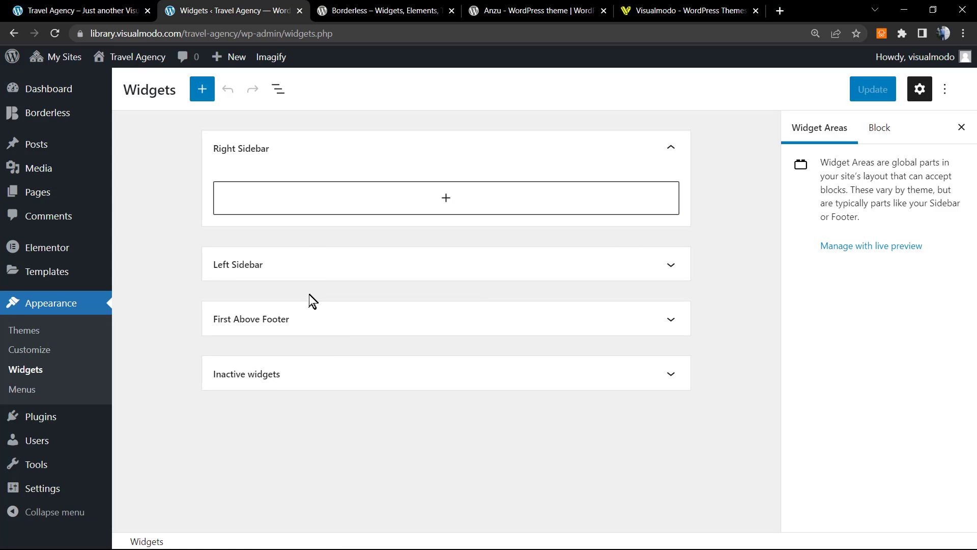
{"action": "left_click", "coordinate": [304, 319]}
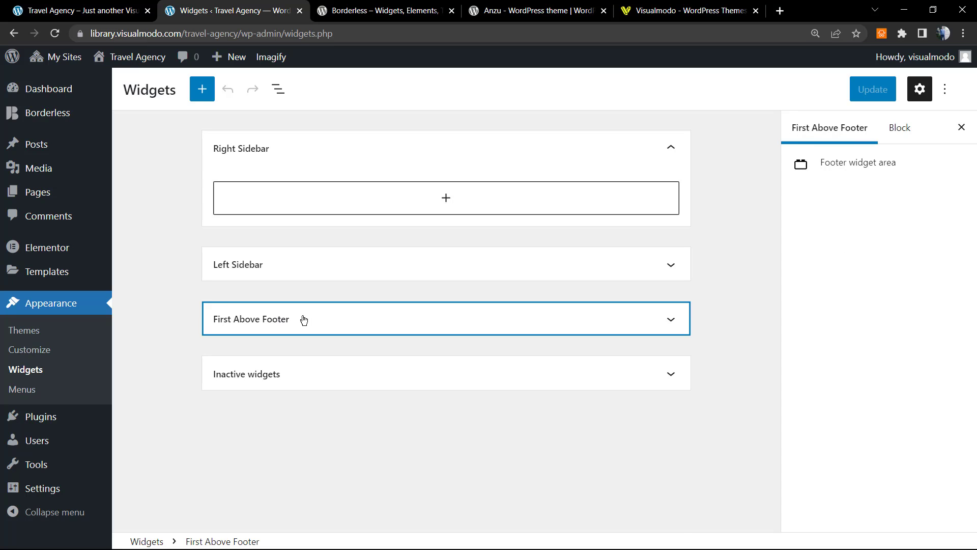
{"action": "scroll", "coordinate": [395, 428], "scroll_direction": "down", "scroll_amount": 2}
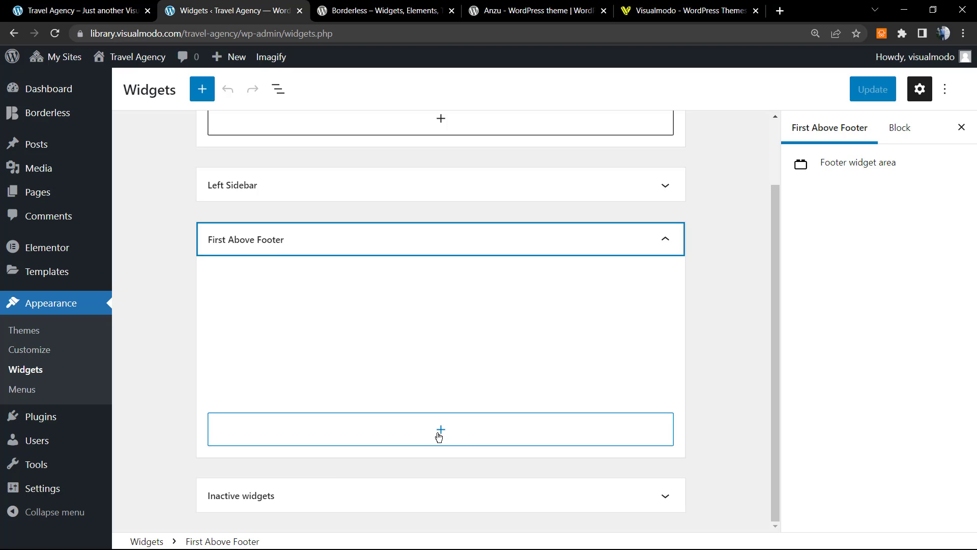
{"action": "left_click", "coordinate": [381, 5]}
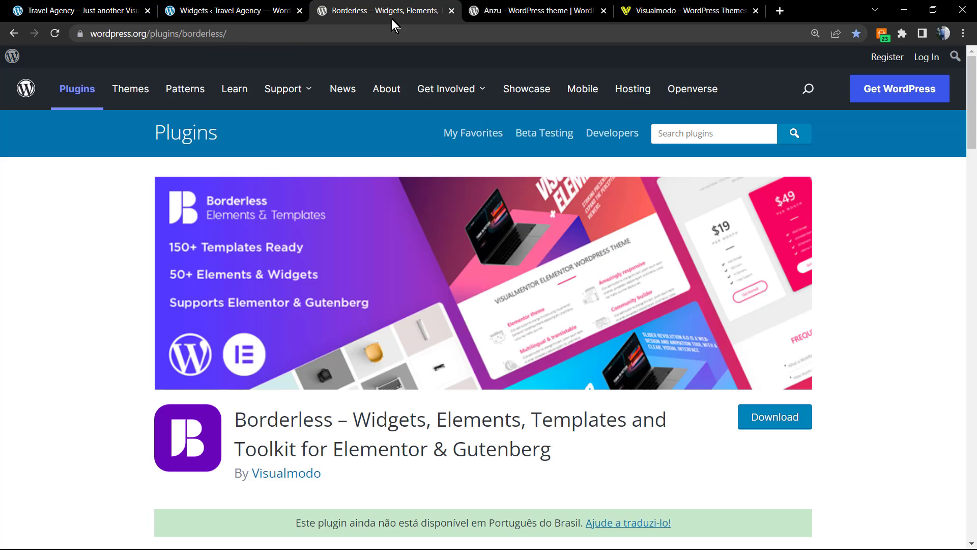
{"action": "left_click", "coordinate": [82, 10]}
{"action": "left_click_drag", "start_coordinate": [297, 263], "coordinate": [574, 423]}
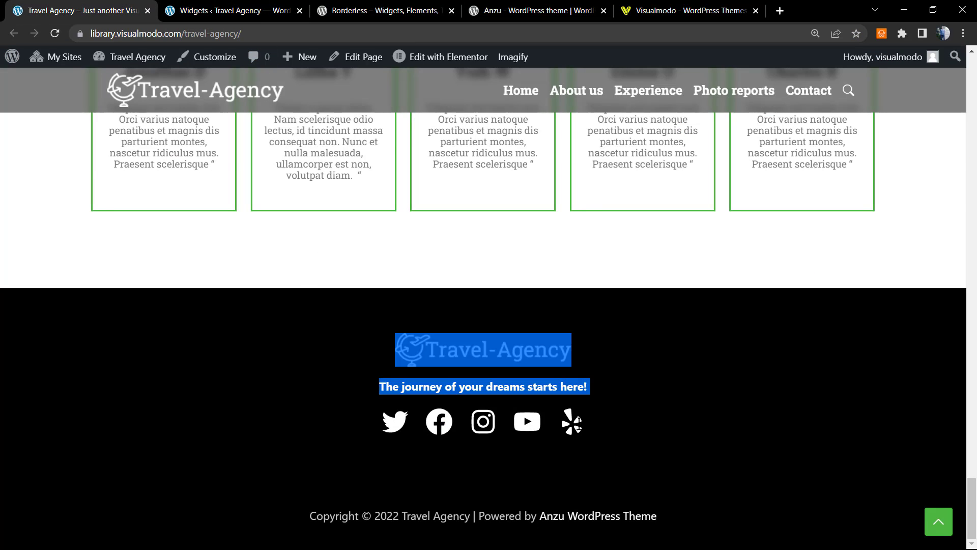
{"action": "left_click", "coordinate": [314, 352]}
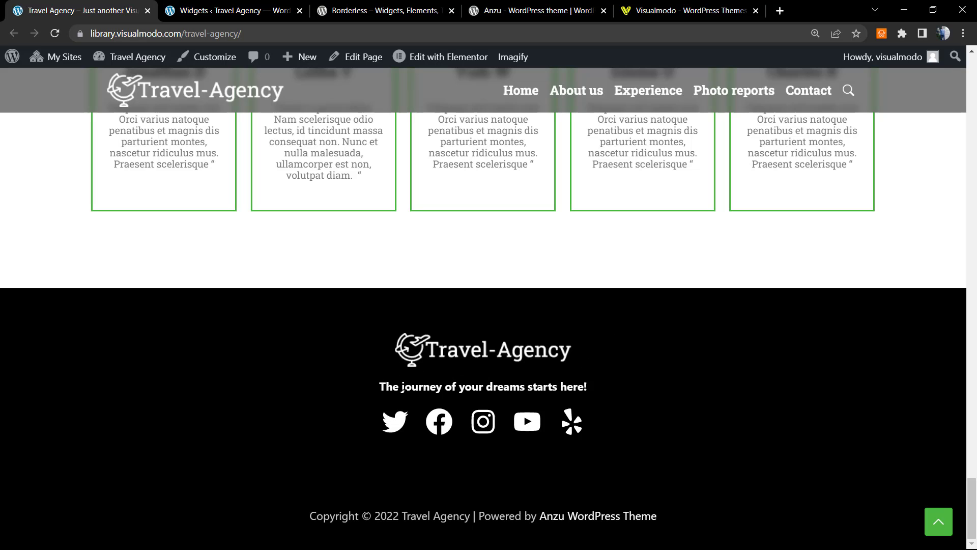
{"action": "triple_click", "coordinate": [408, 388]}
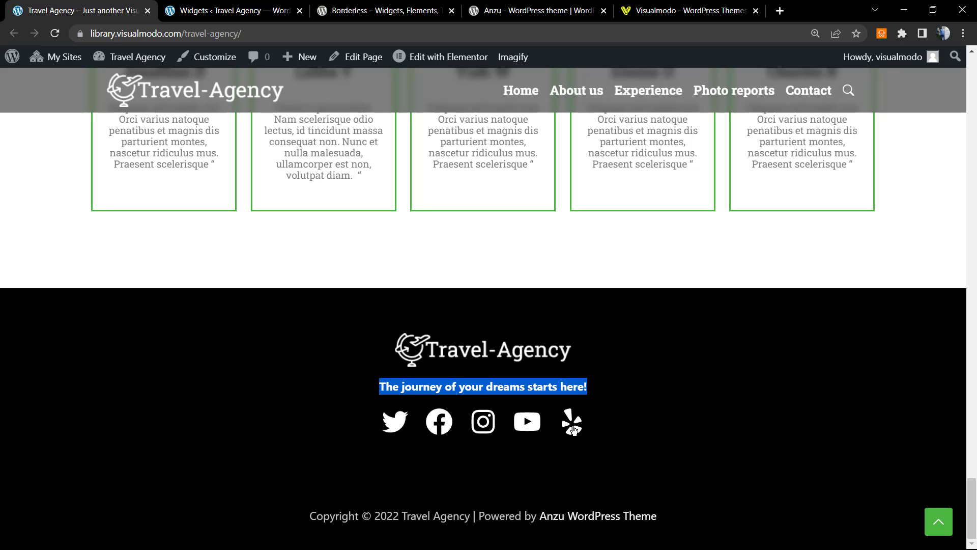
{"action": "left_click_drag", "start_coordinate": [307, 516], "coordinate": [723, 515]}
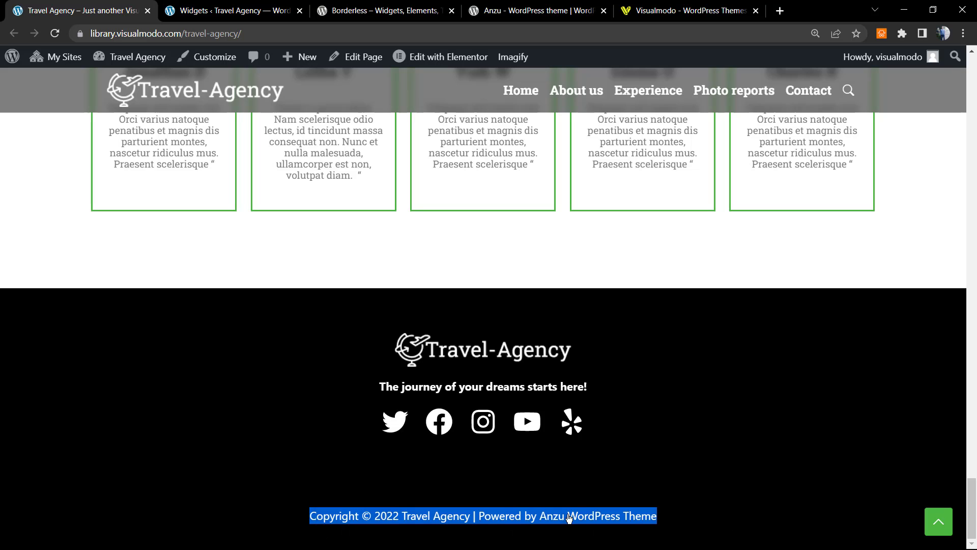
{"action": "left_click", "coordinate": [408, 503]}
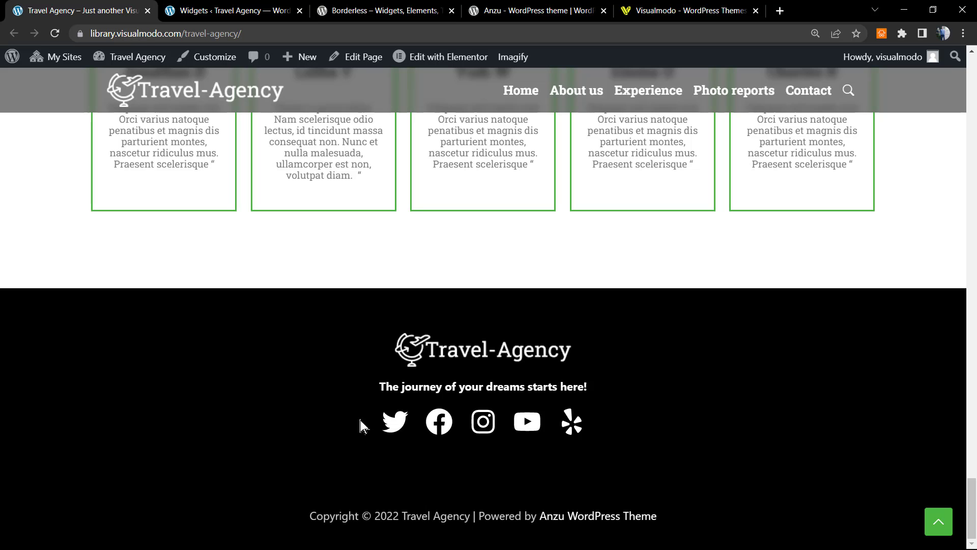
Search 'social' in the First Above Footer block inserter and insert a Social Icons block.
{"action": "left_click", "coordinate": [249, 5]}
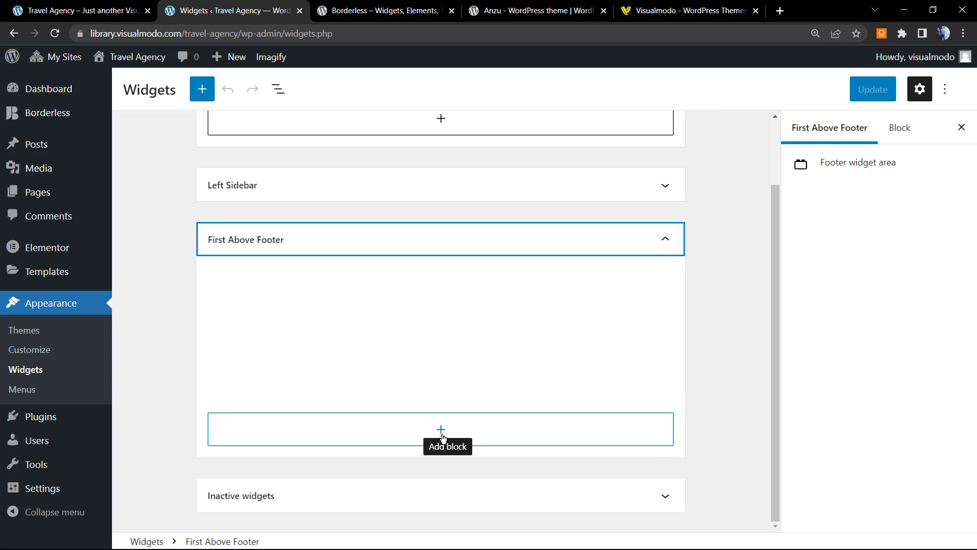
{"action": "mouse_move", "coordinate": [417, 375]}
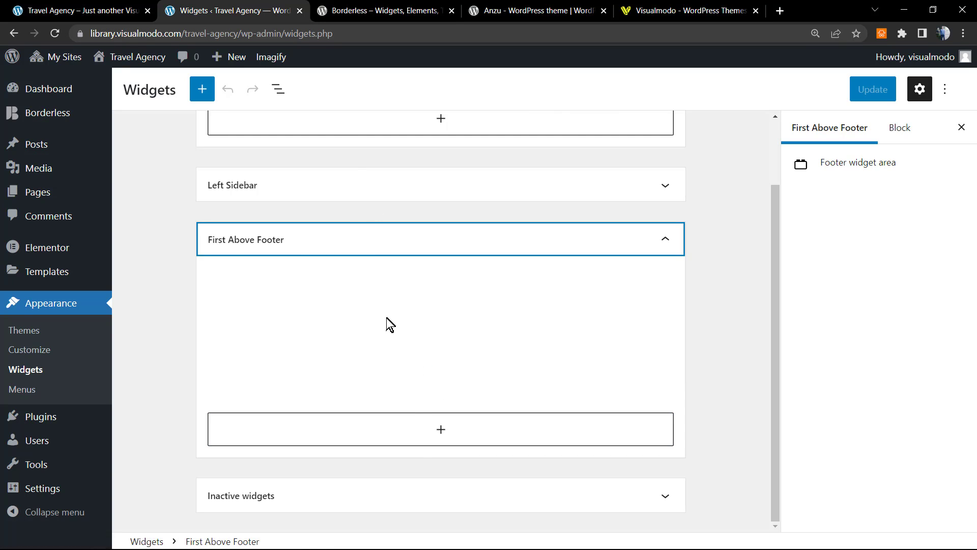
{"action": "scroll", "coordinate": [384, 325], "scroll_direction": "up", "scroll_amount": 2}
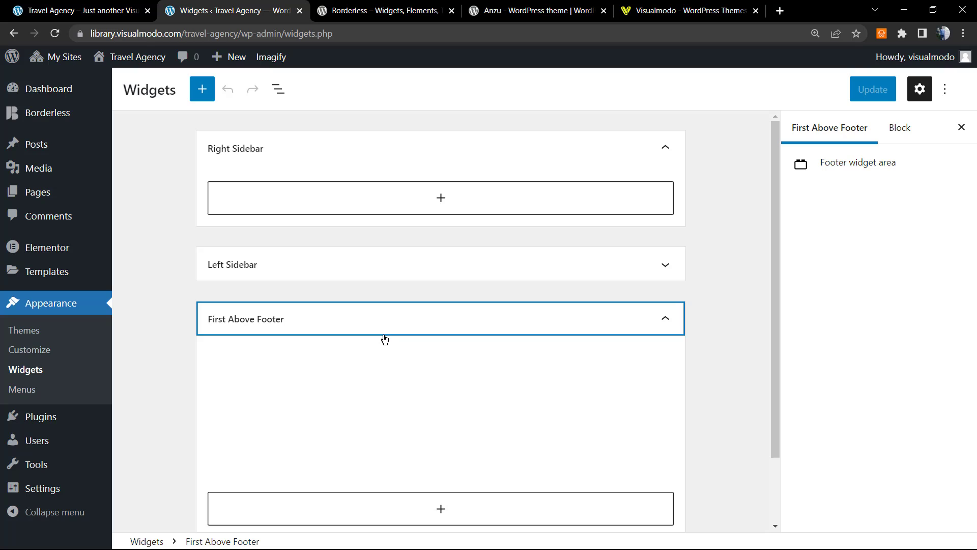
{"action": "scroll", "coordinate": [395, 347], "scroll_direction": "down", "scroll_amount": 2}
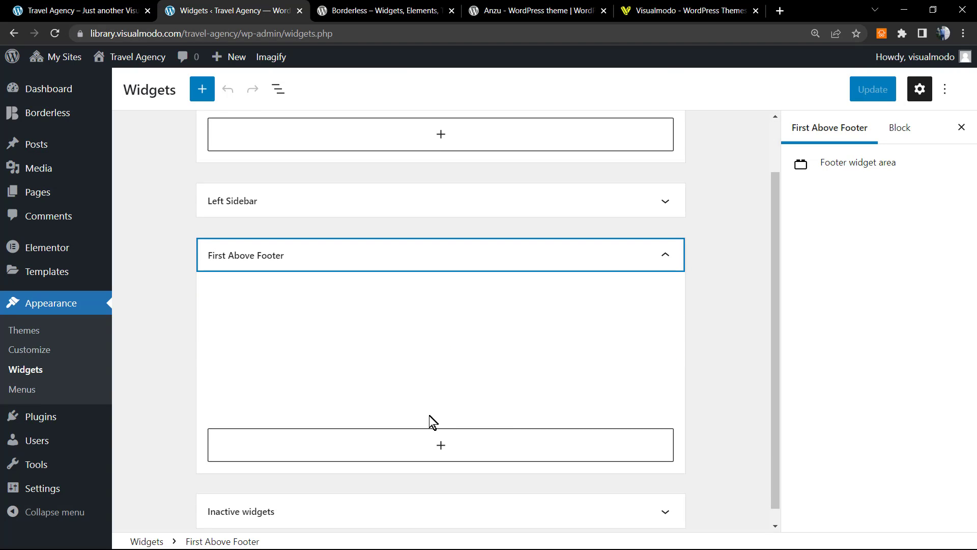
{"action": "left_click", "coordinate": [440, 446]}
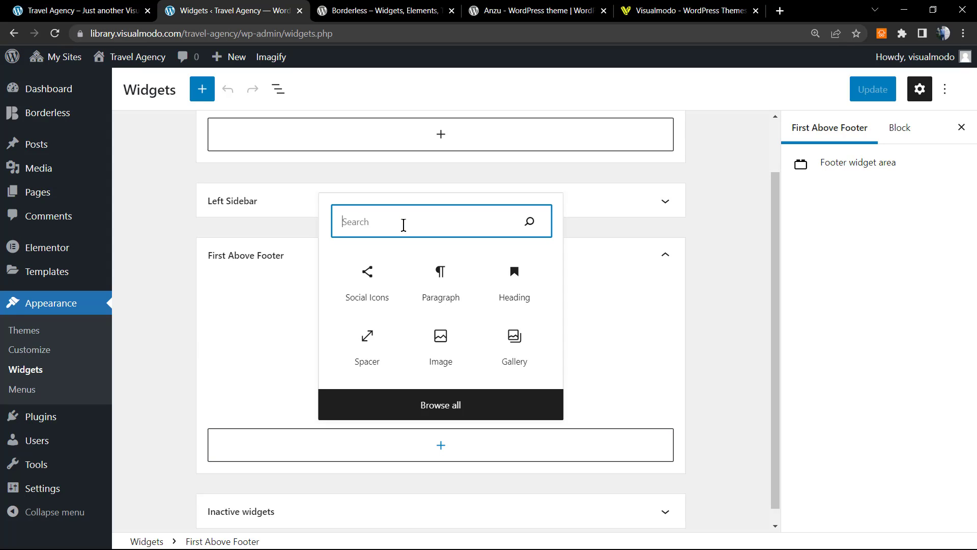
{"action": "type", "text": "social"}
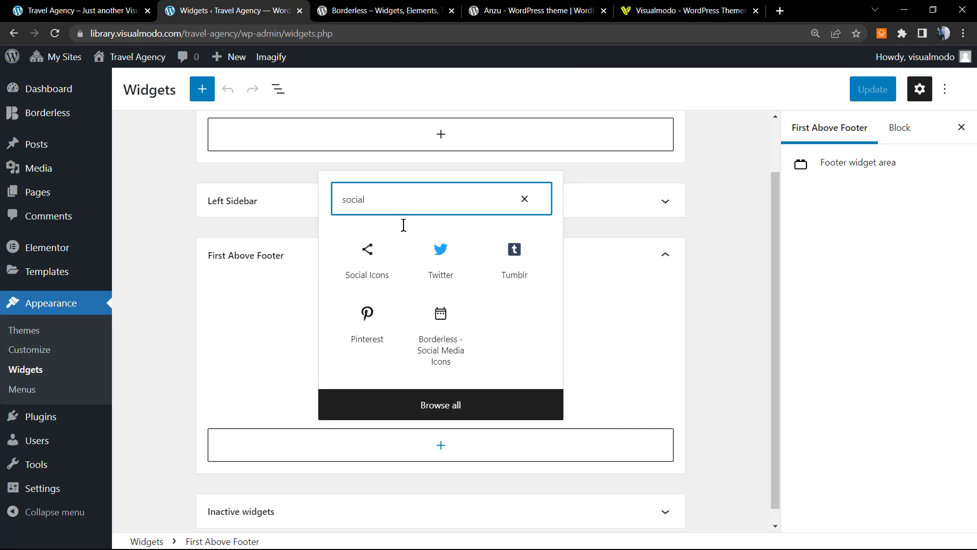
{"action": "left_click", "coordinate": [381, 265]}
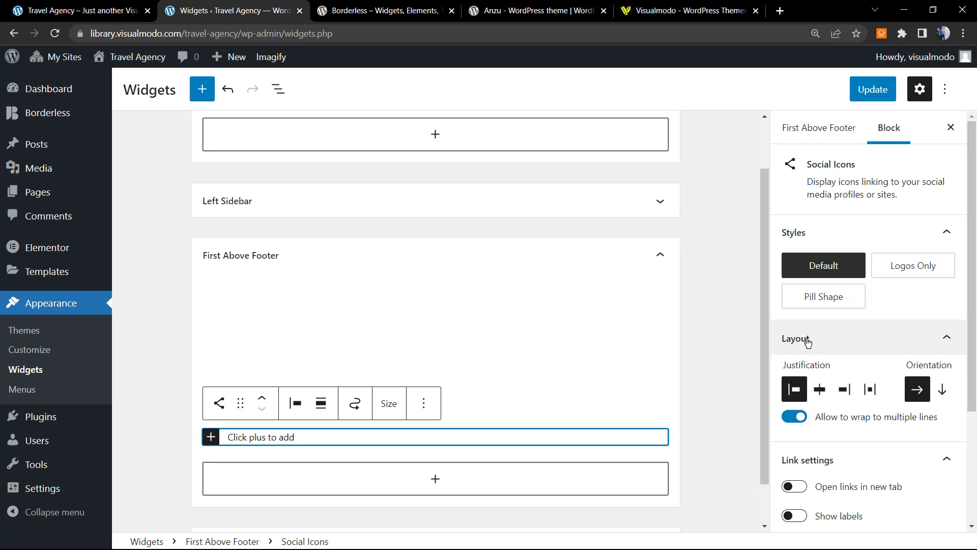
Zoom the page to 125% and show the full list of social icons.
{"action": "key", "text": "ctrl+plus"}
{"action": "key", "text": "ctrl+plus"}
{"action": "scroll", "coordinate": [525, 374], "scroll_direction": "down", "scroll_amount": 2}
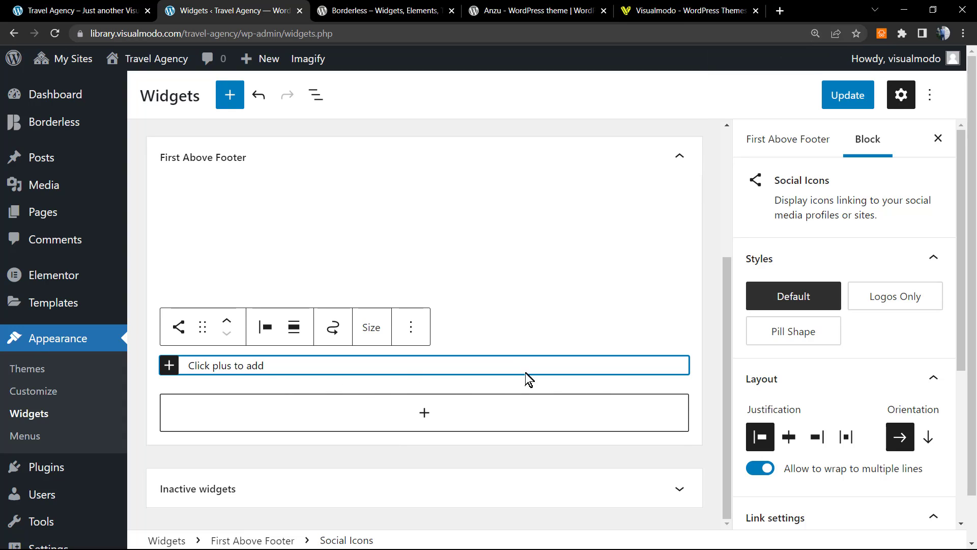
{"action": "left_click", "coordinate": [169, 366]}
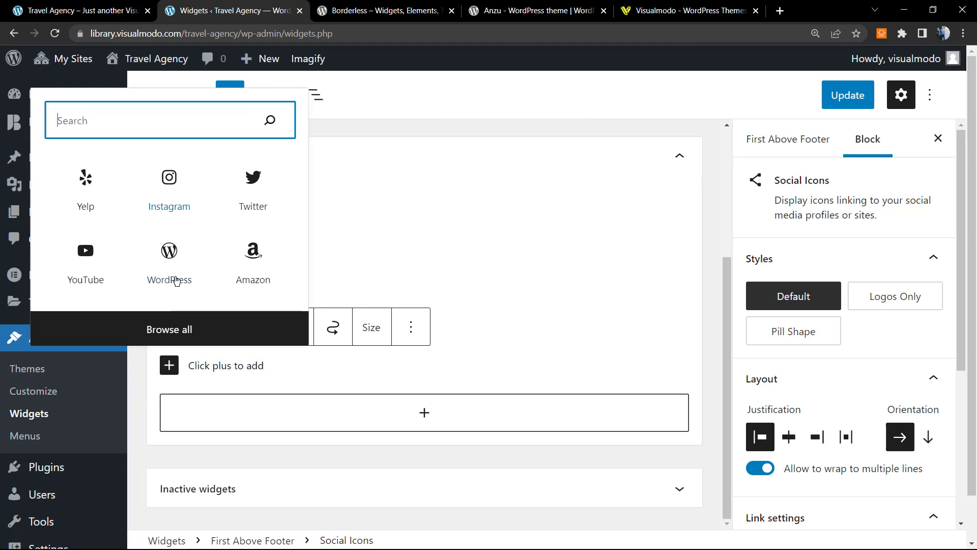
{"action": "left_click", "coordinate": [199, 334]}
Add a Twitter icon to the Social Icons block and open its link address field.
{"action": "scroll", "coordinate": [279, 333], "scroll_direction": "down", "scroll_amount": 1}
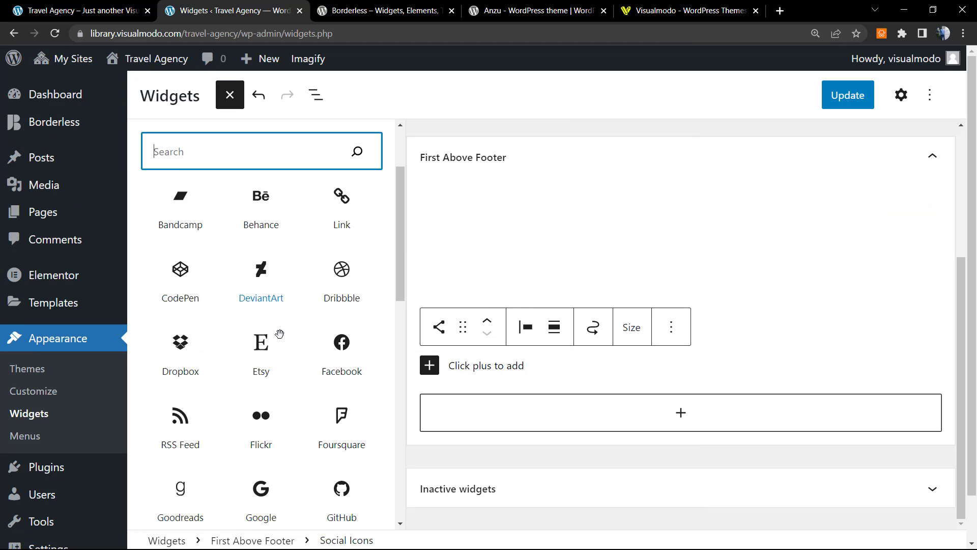
{"action": "scroll", "coordinate": [280, 334], "scroll_direction": "down", "scroll_amount": 10}
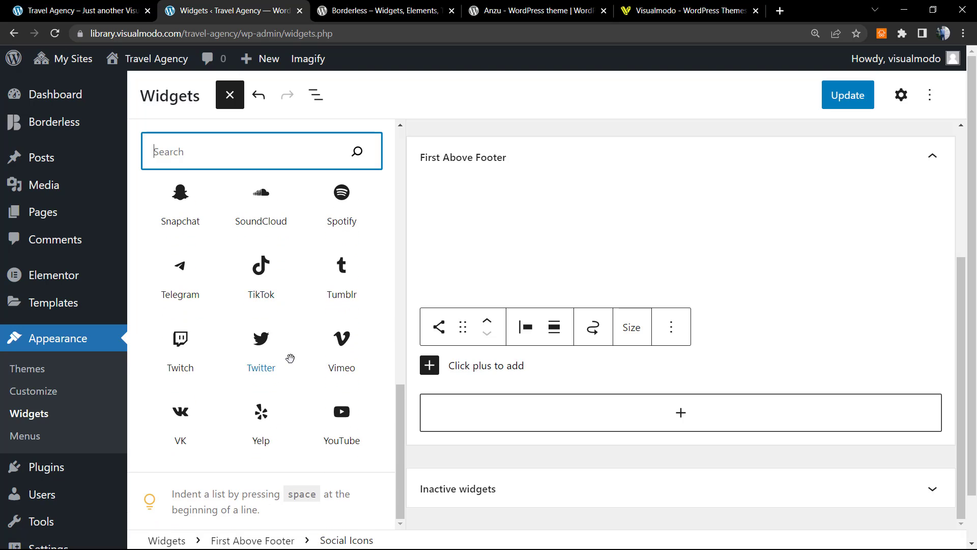
{"action": "scroll", "coordinate": [275, 402], "scroll_direction": "up", "scroll_amount": 2}
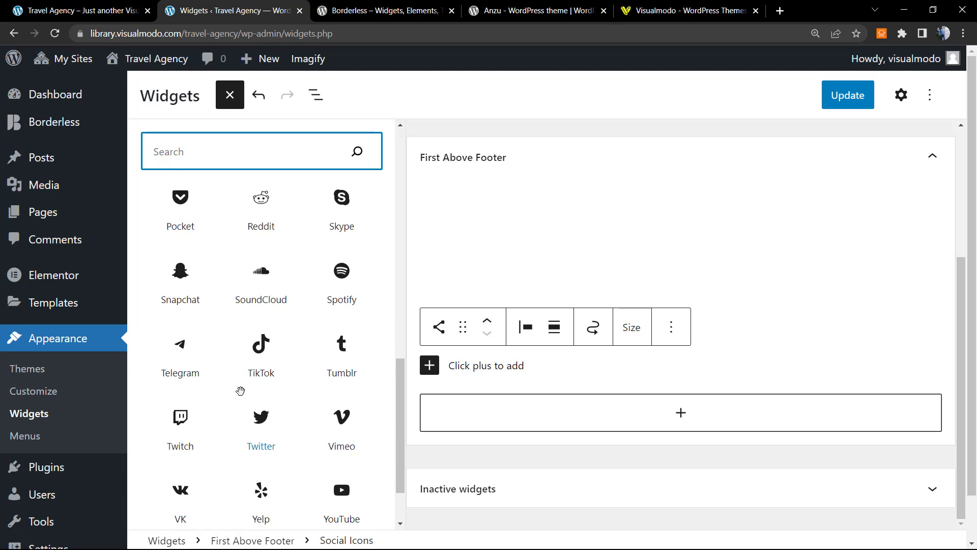
{"action": "scroll", "coordinate": [241, 391], "scroll_direction": "up", "scroll_amount": 10}
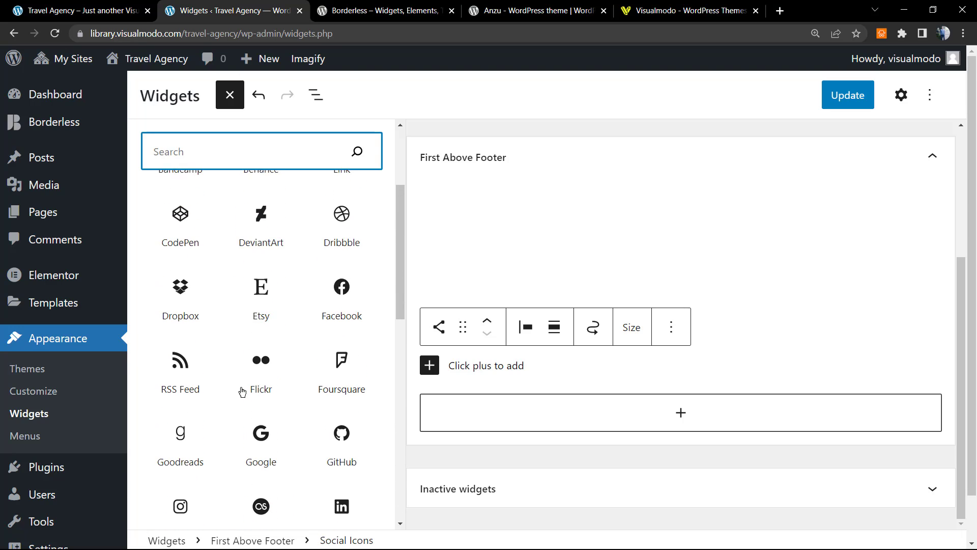
{"action": "scroll", "coordinate": [241, 391], "scroll_direction": "up", "scroll_amount": 3}
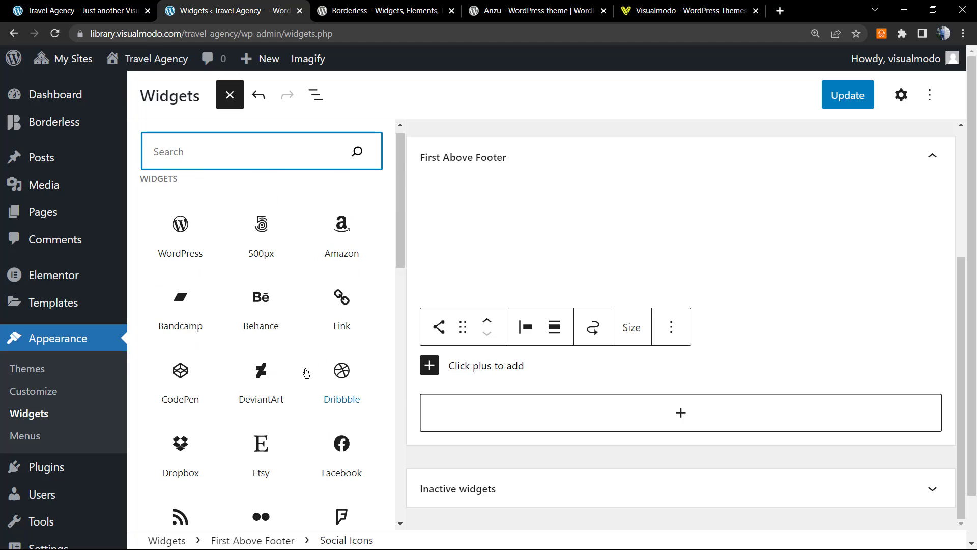
{"action": "scroll", "coordinate": [275, 387], "scroll_direction": "up", "scroll_amount": 1}
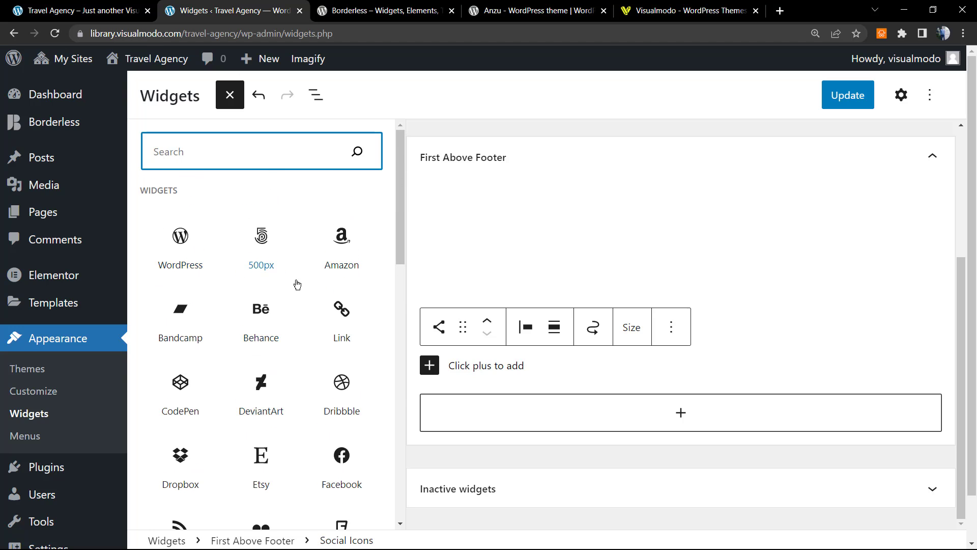
{"action": "scroll", "coordinate": [297, 284], "scroll_direction": "down", "scroll_amount": 5}
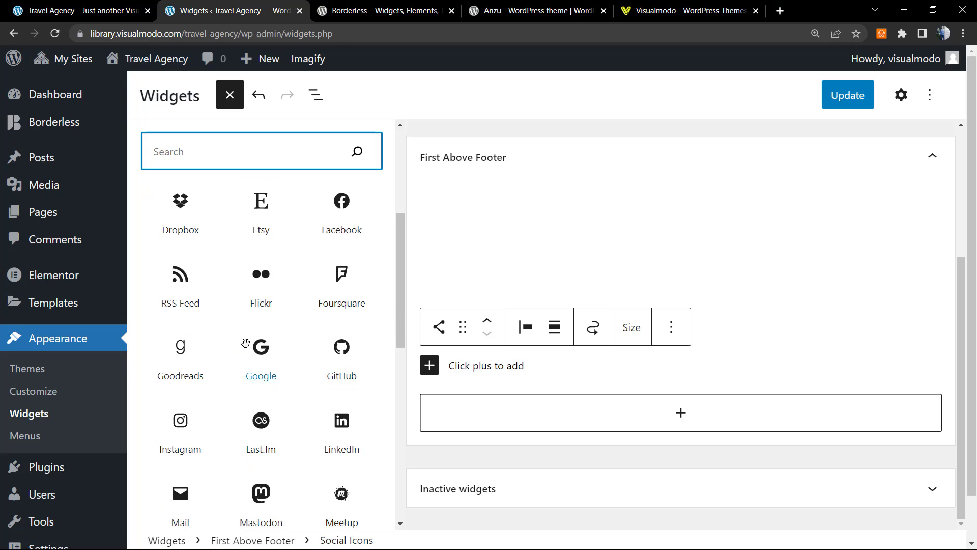
{"action": "scroll", "coordinate": [256, 347], "scroll_direction": "down", "scroll_amount": 2}
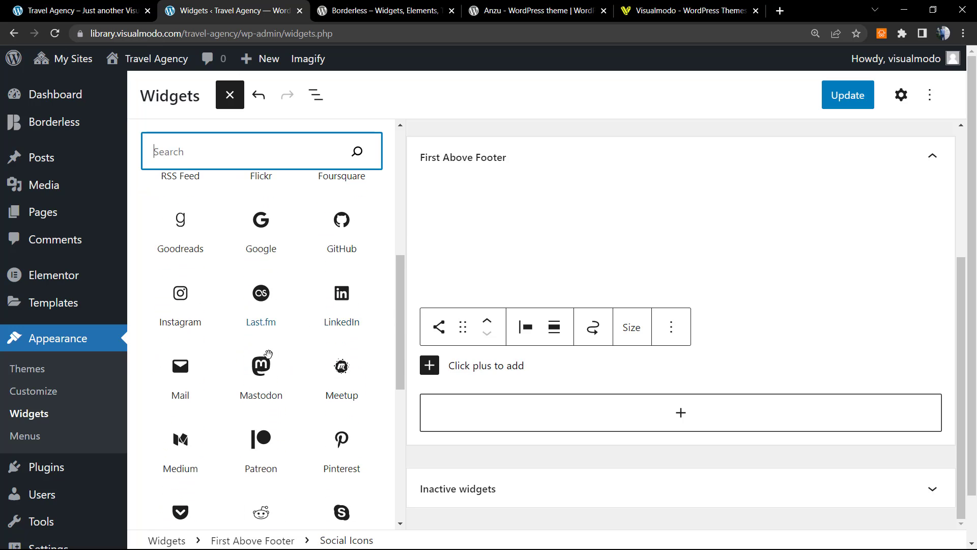
{"action": "scroll", "coordinate": [265, 360], "scroll_direction": "down", "scroll_amount": 3}
{"action": "scroll", "coordinate": [240, 361], "scroll_direction": "down", "scroll_amount": 1}
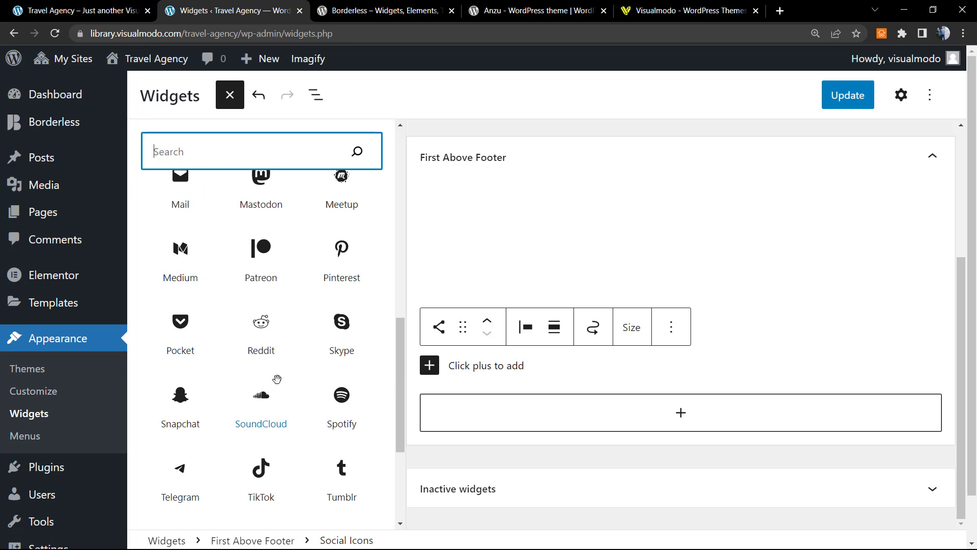
{"action": "scroll", "coordinate": [277, 380], "scroll_direction": "down", "scroll_amount": 2}
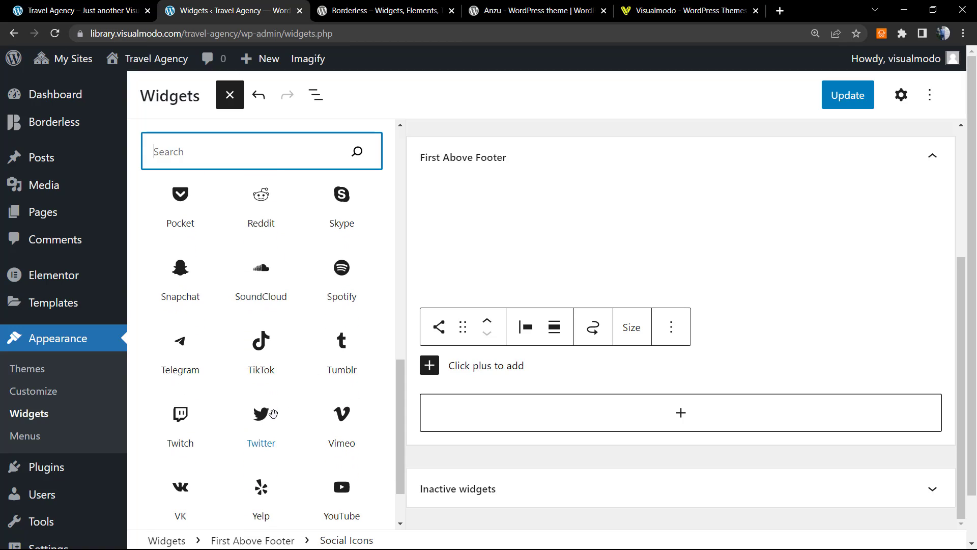
{"action": "left_click", "coordinate": [272, 413]}
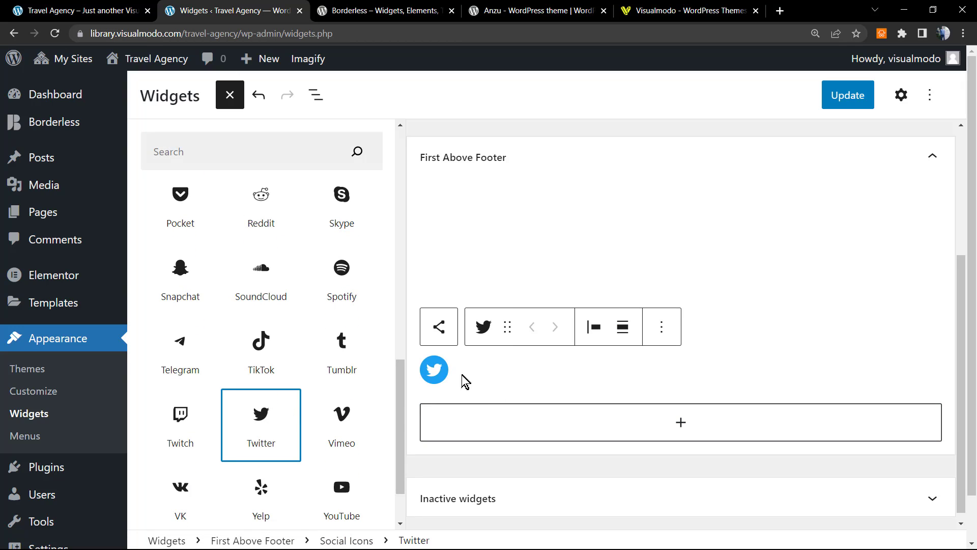
{"action": "left_click", "coordinate": [434, 370]}
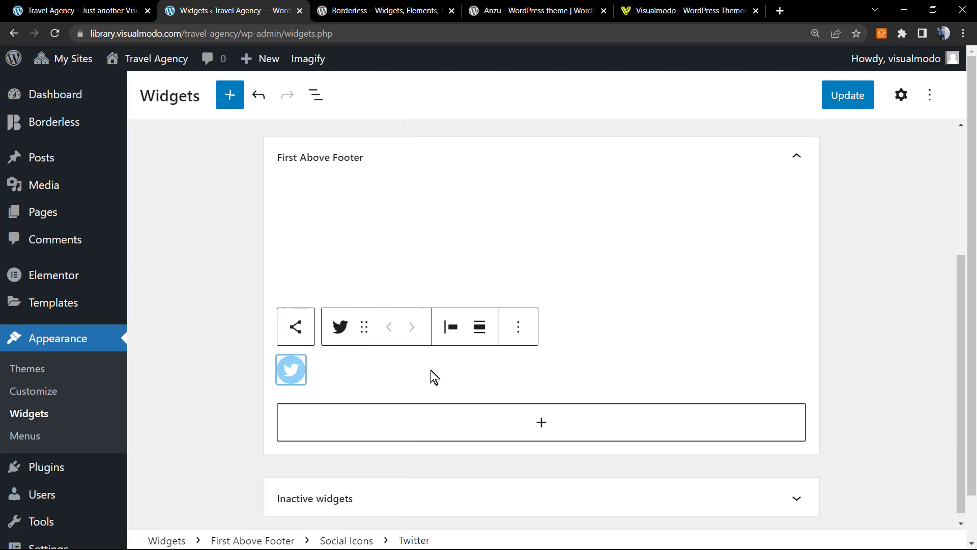
{"action": "left_click", "coordinate": [291, 377]}
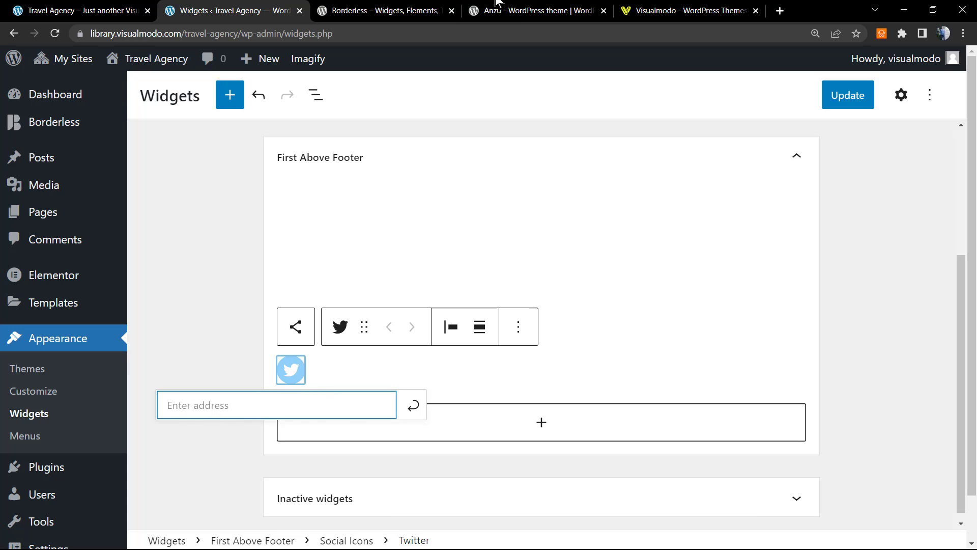
Copy the Twitter link address from the Visualmodo website footer.
{"action": "left_click", "coordinate": [685, 11]}
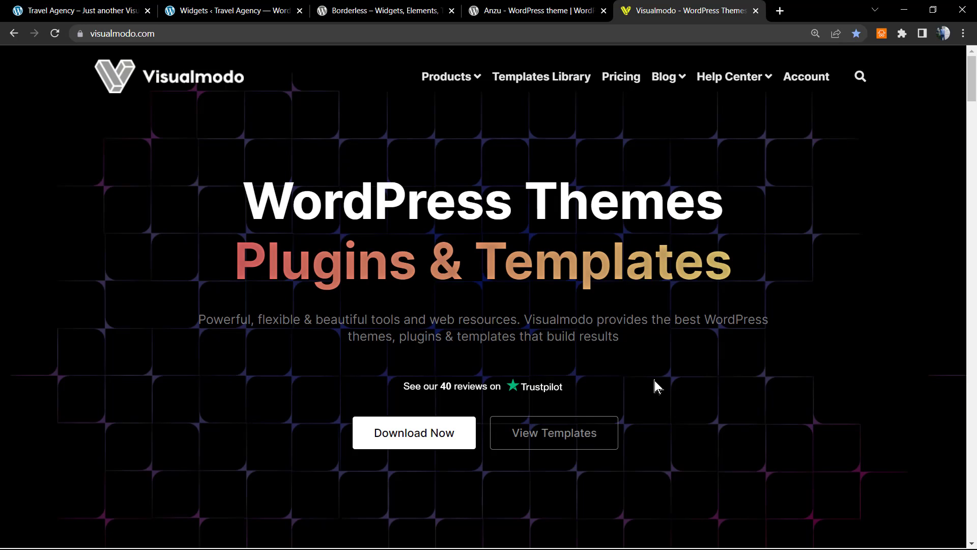
{"action": "key", "text": "End"}
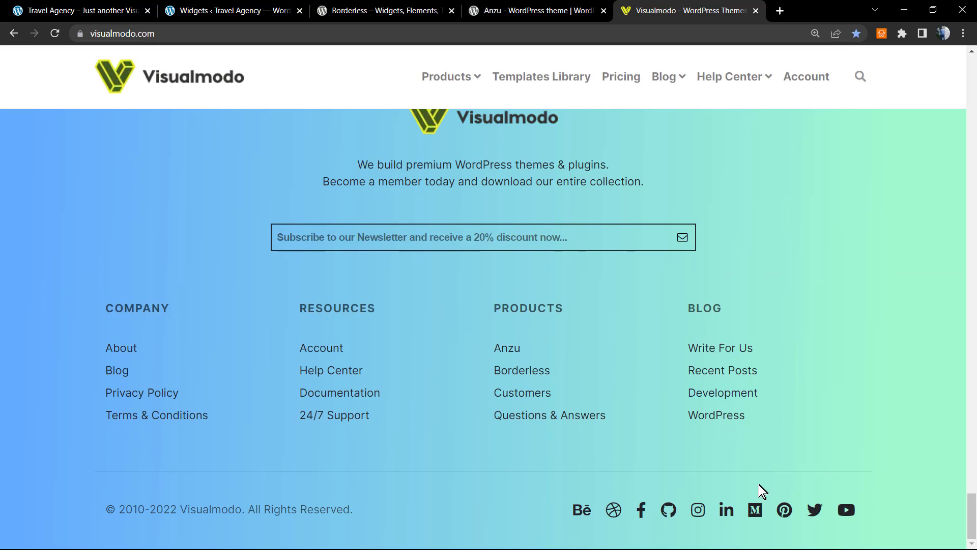
{"action": "right_click", "coordinate": [821, 513]}
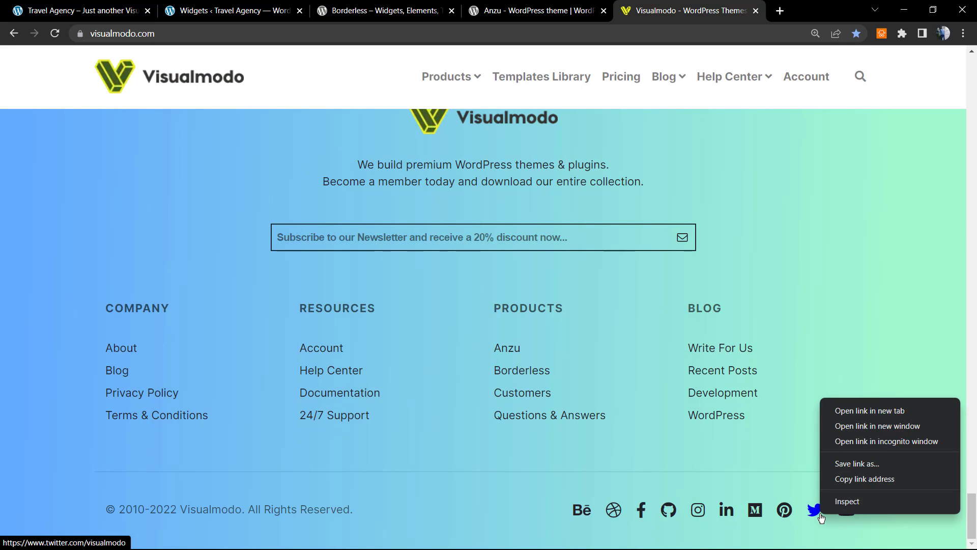
{"action": "left_click", "coordinate": [845, 484]}
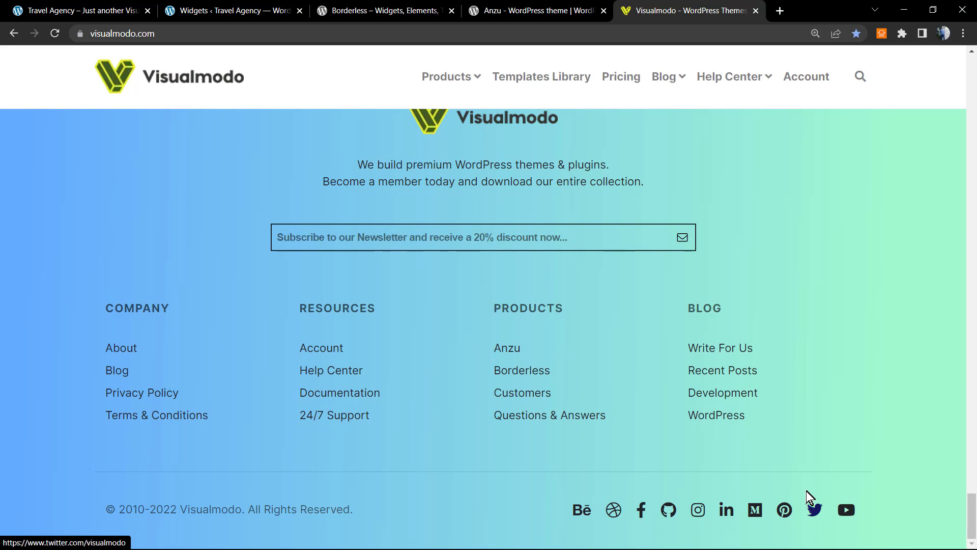
Paste the copied Visualmodo Twitter URL into the Twitter icon's address and apply it.
{"action": "key", "text": "Home"}
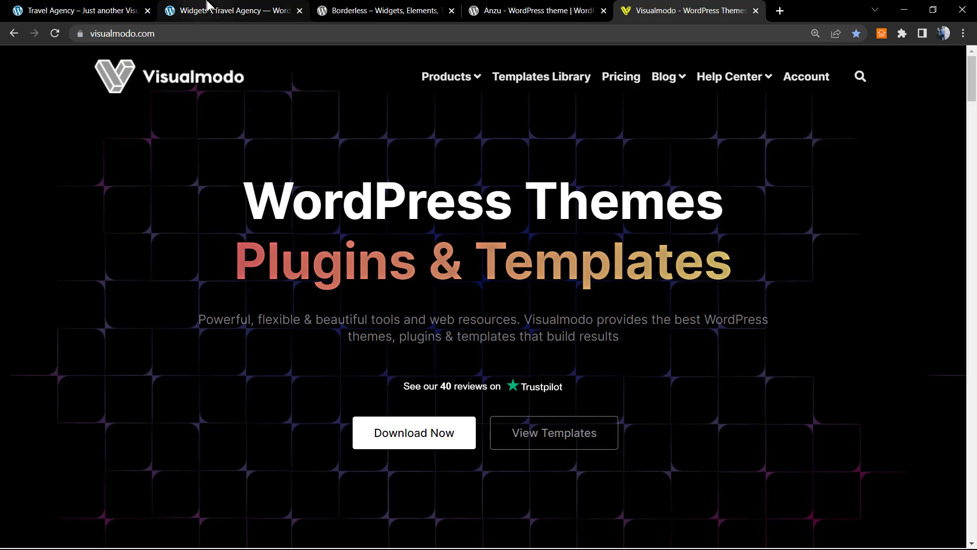
{"action": "left_click", "coordinate": [82, 10]}
{"action": "left_click", "coordinate": [203, 11]}
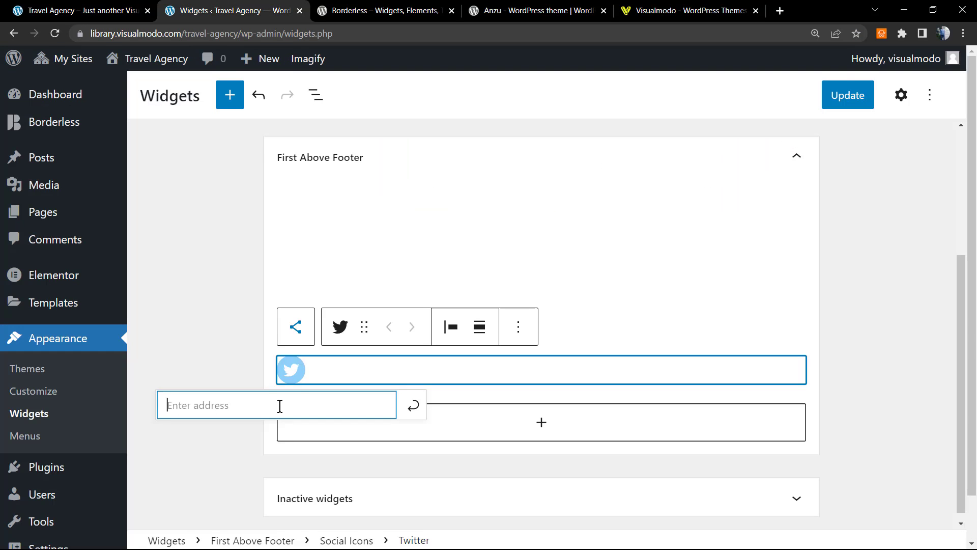
{"action": "key", "text": "ctrl+v"}
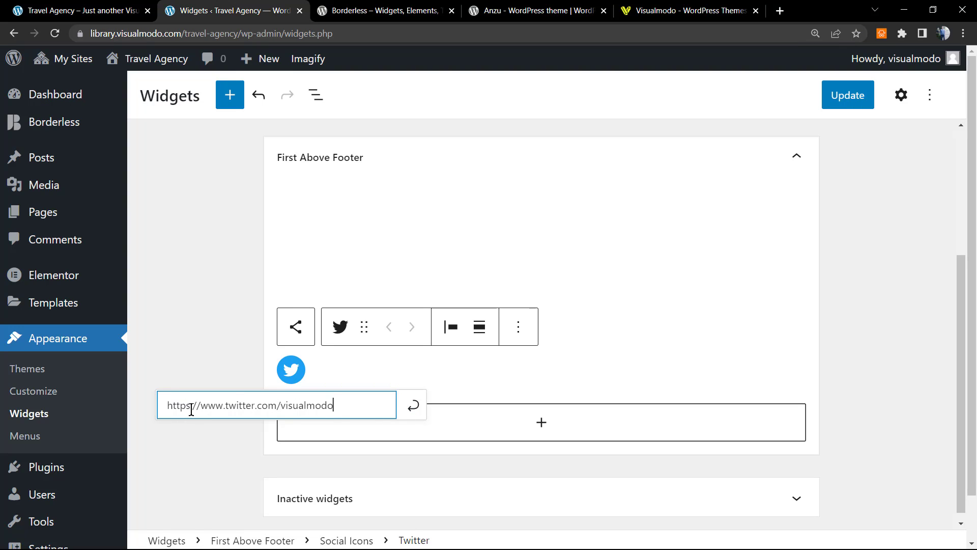
{"action": "double_click", "coordinate": [169, 410]}
{"action": "double_click", "coordinate": [298, 408]}
{"action": "triple_click", "coordinate": [246, 404]}
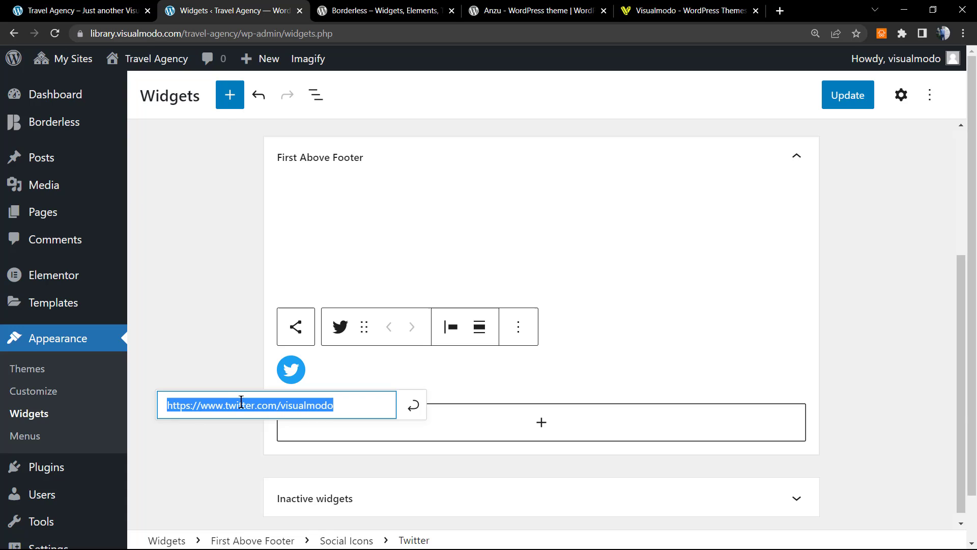
{"action": "left_click", "coordinate": [414, 409]}
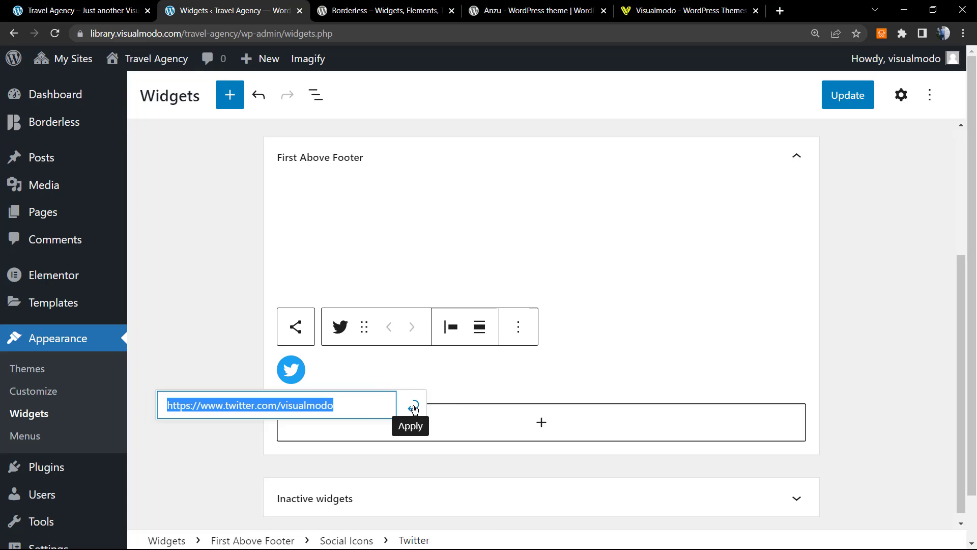
{"action": "left_click", "coordinate": [414, 409]}
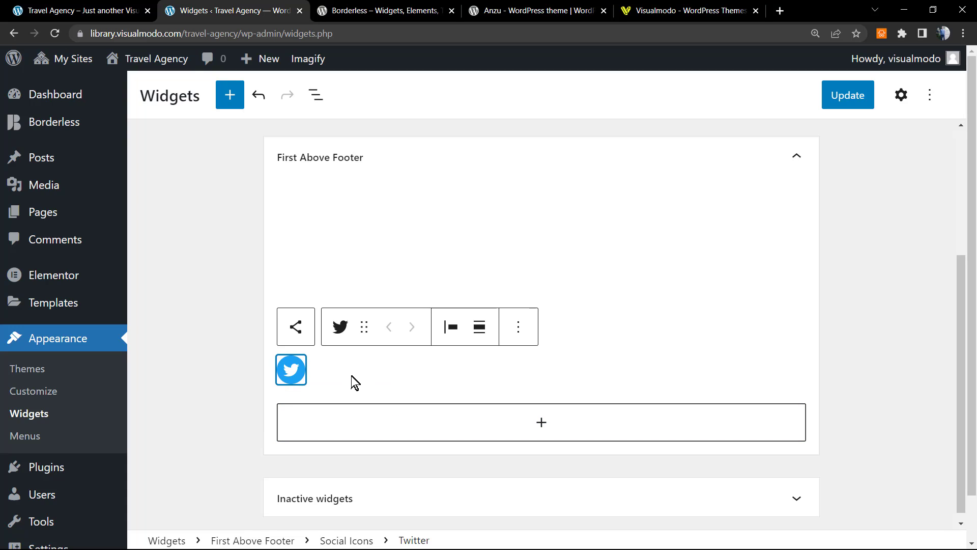
{"action": "left_click", "coordinate": [325, 372]}
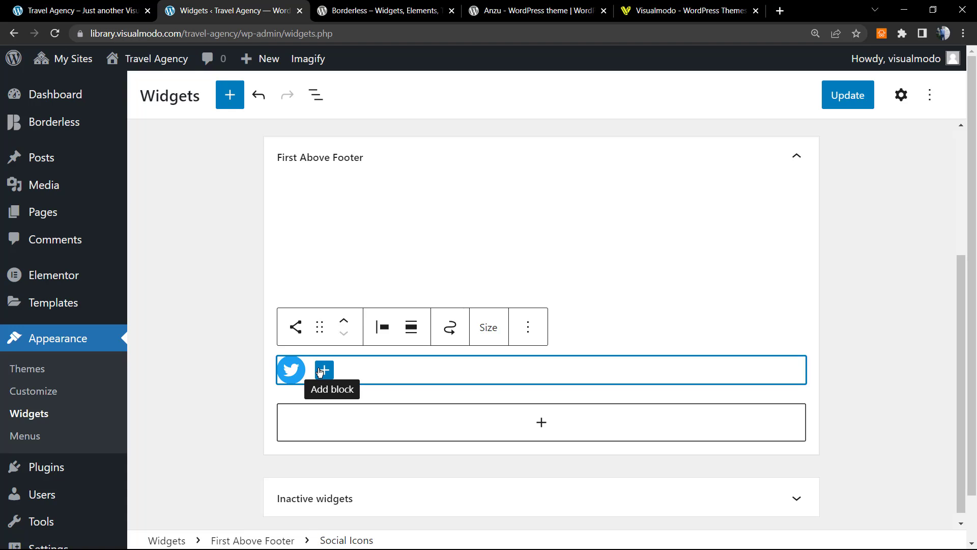
Add a YouTube icon and copy the YouTube link from the Visualmodo footer.
{"action": "left_click", "coordinate": [335, 376]}
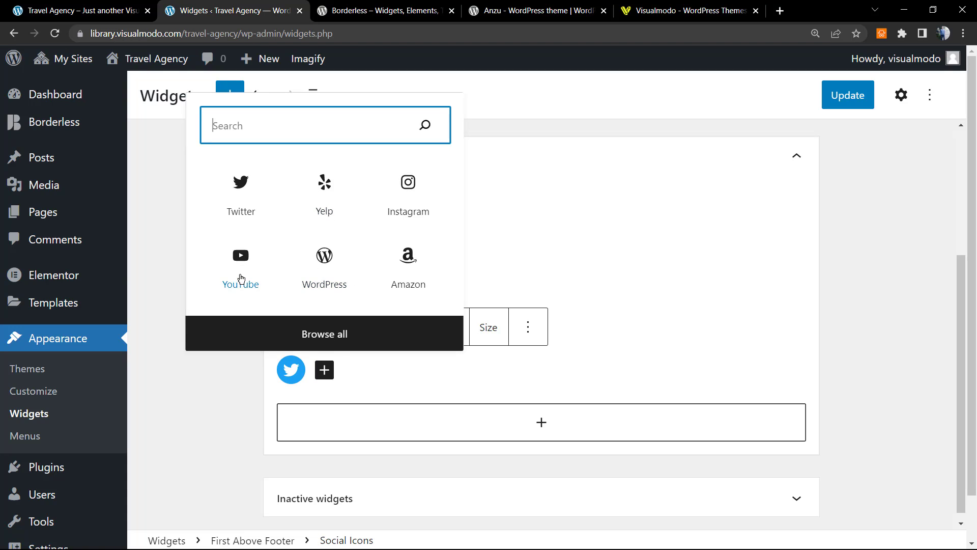
{"action": "left_click", "coordinate": [242, 275]}
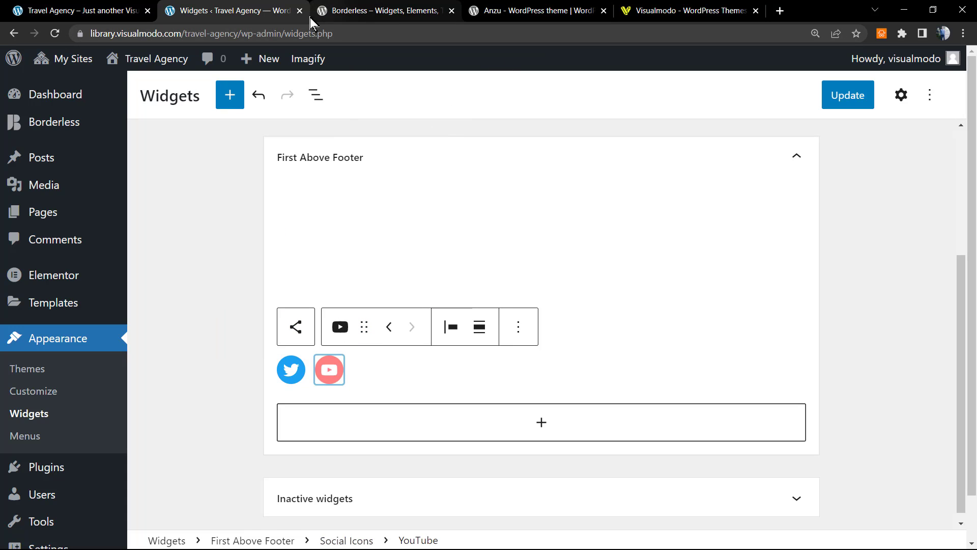
{"action": "left_click", "coordinate": [660, 6]}
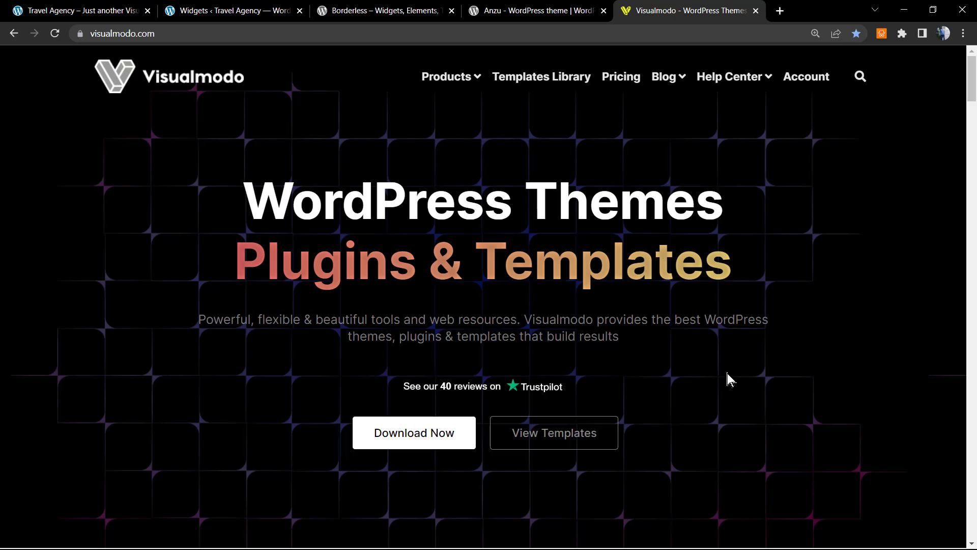
{"action": "scroll", "coordinate": [731, 414], "scroll_direction": "down", "scroll_amount": 20}
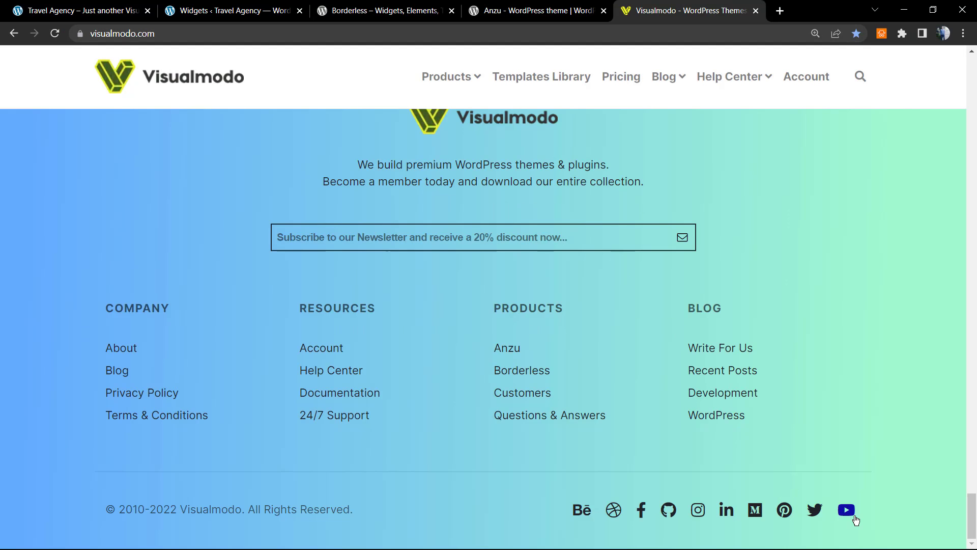
{"action": "right_click", "coordinate": [846, 511]}
{"action": "left_click", "coordinate": [807, 482]}
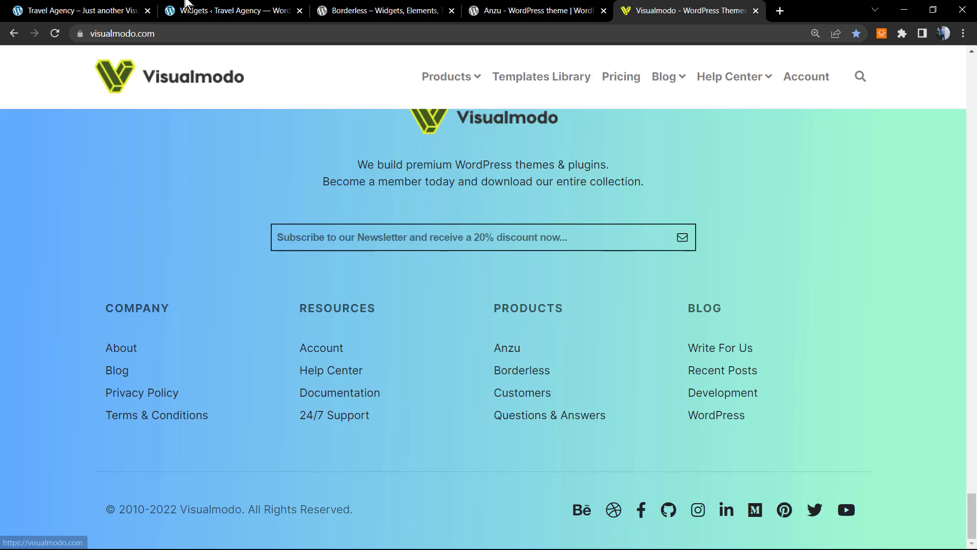
{"action": "left_click", "coordinate": [193, 11]}
{"action": "left_click", "coordinate": [76, 11]}
{"action": "left_click", "coordinate": [178, 6]}
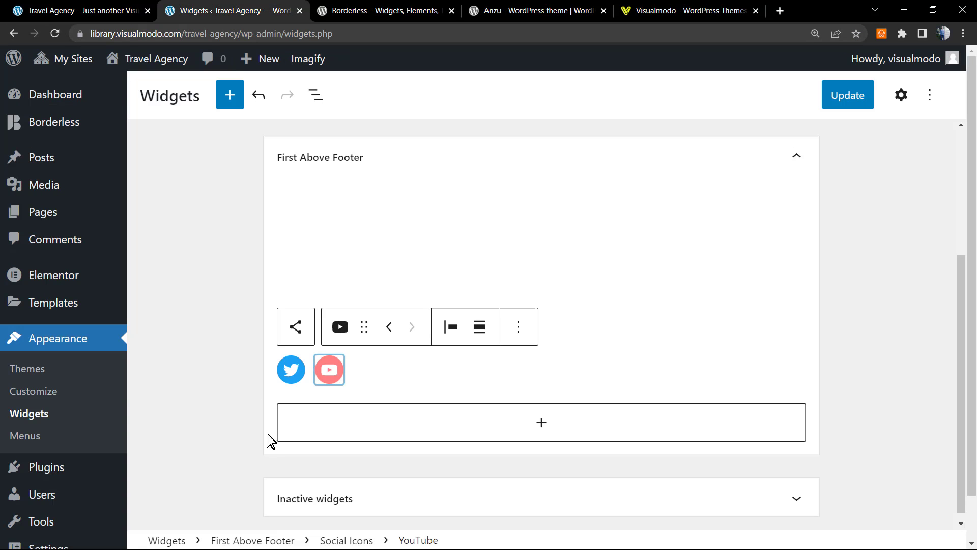
{"action": "left_click", "coordinate": [339, 369]}
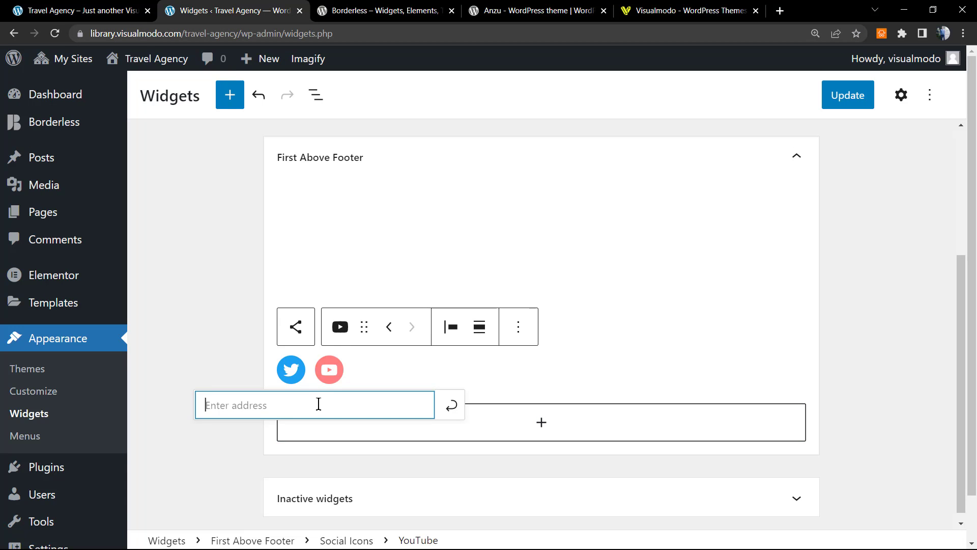
{"action": "key", "text": "ctrl+v"}
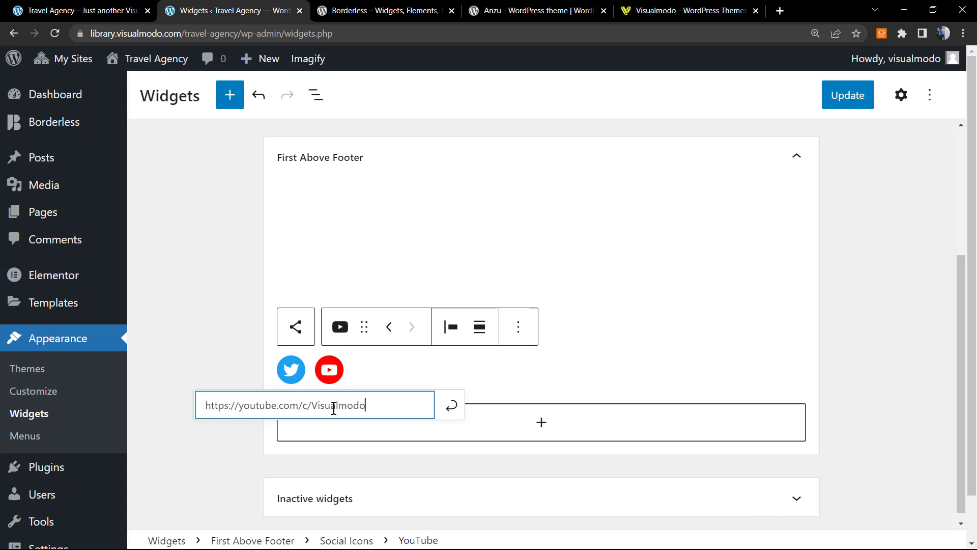
{"action": "key", "text": "Return"}
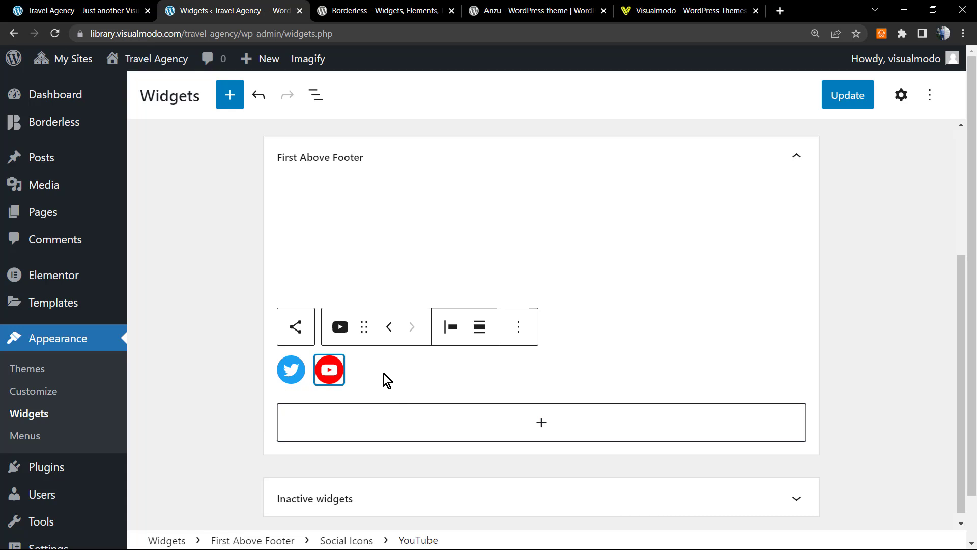
Add an Instagram icon after YouTube in the Social Icons block.
{"action": "left_click", "coordinate": [365, 374]}
{"action": "left_click", "coordinate": [363, 370]}
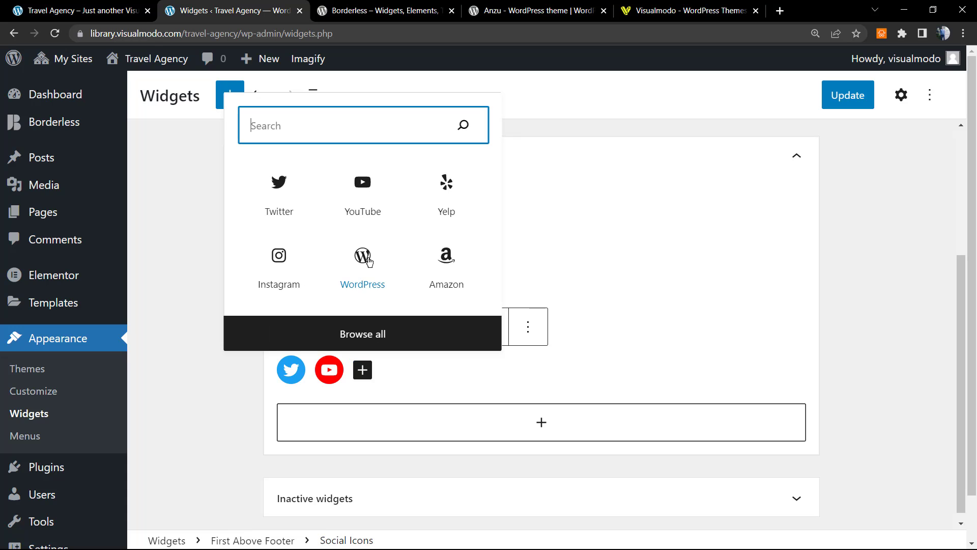
{"action": "left_click", "coordinate": [310, 272]}
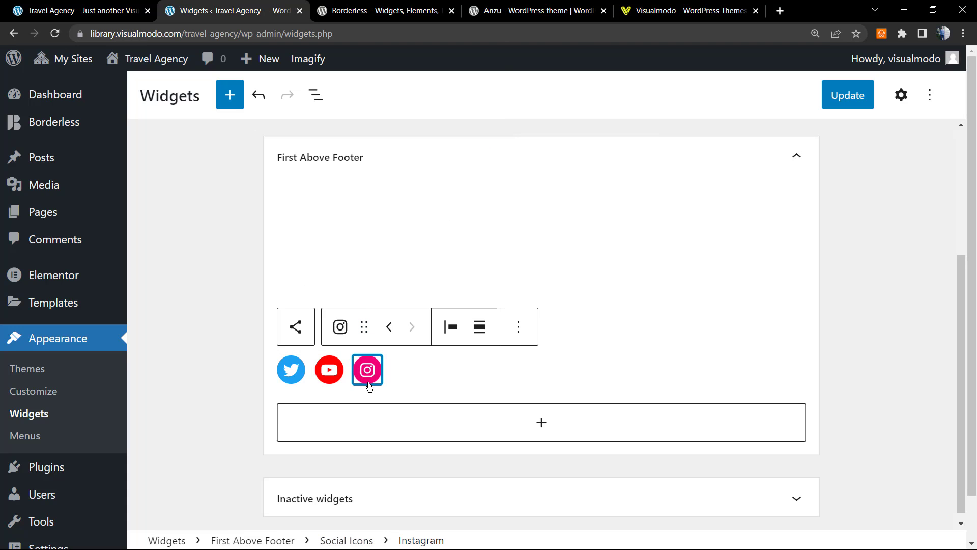
Copy the Instagram link from the Visualmodo footer and apply it to the Instagram icon.
{"action": "left_click", "coordinate": [659, 10]}
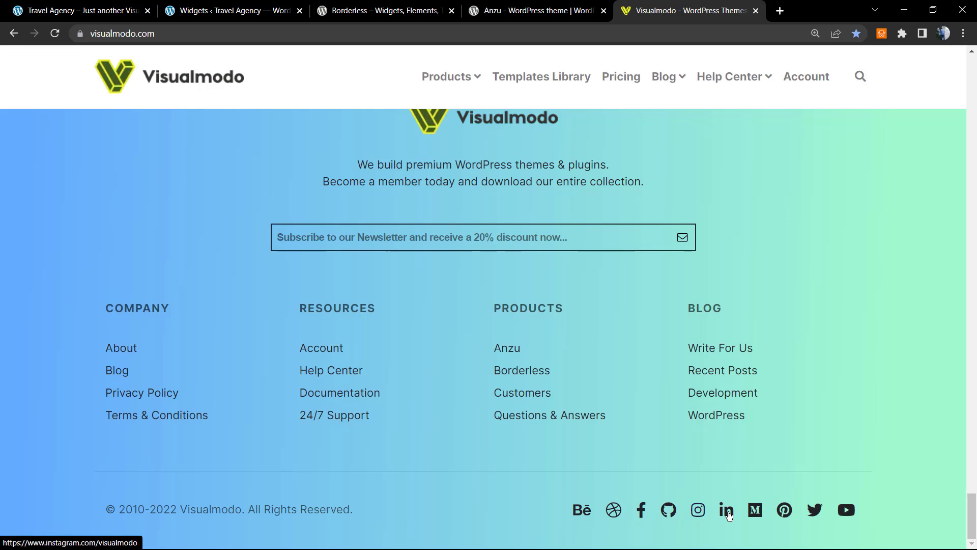
{"action": "right_click", "coordinate": [696, 518]}
{"action": "left_click", "coordinate": [740, 481]}
{"action": "left_click", "coordinate": [227, 10]}
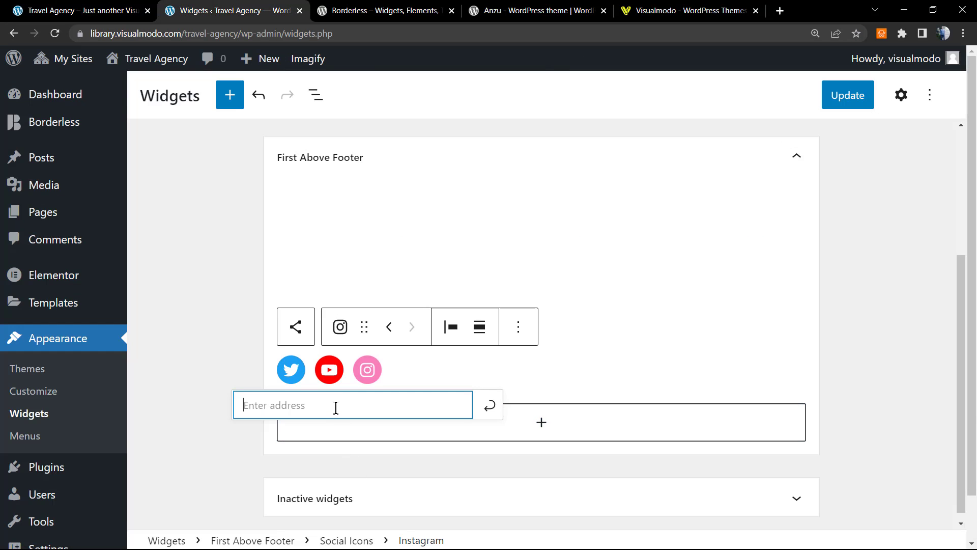
{"action": "key", "text": "ctrl+v"}
{"action": "key", "text": "Return"}
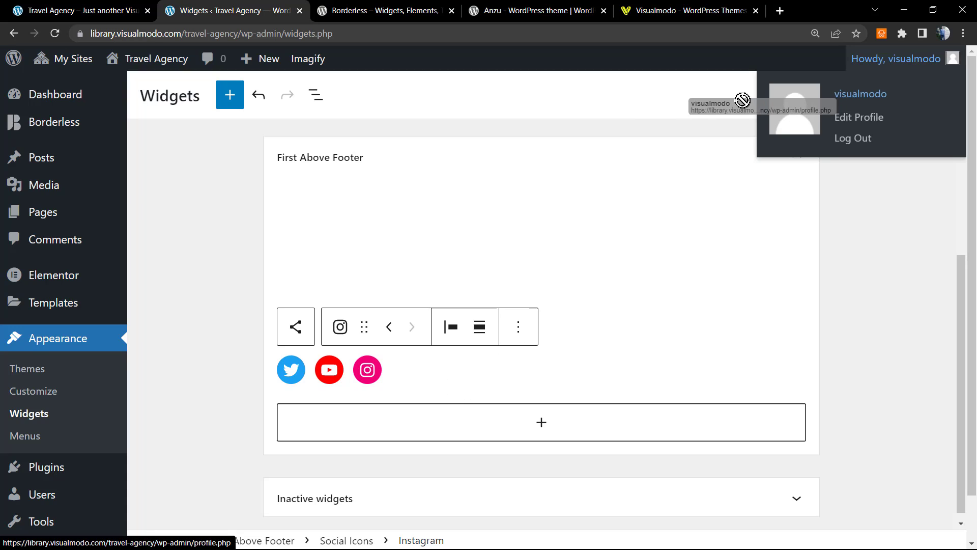
Save the widget changes and switch to the live Travel Agency site.
{"action": "left_click", "coordinate": [843, 100]}
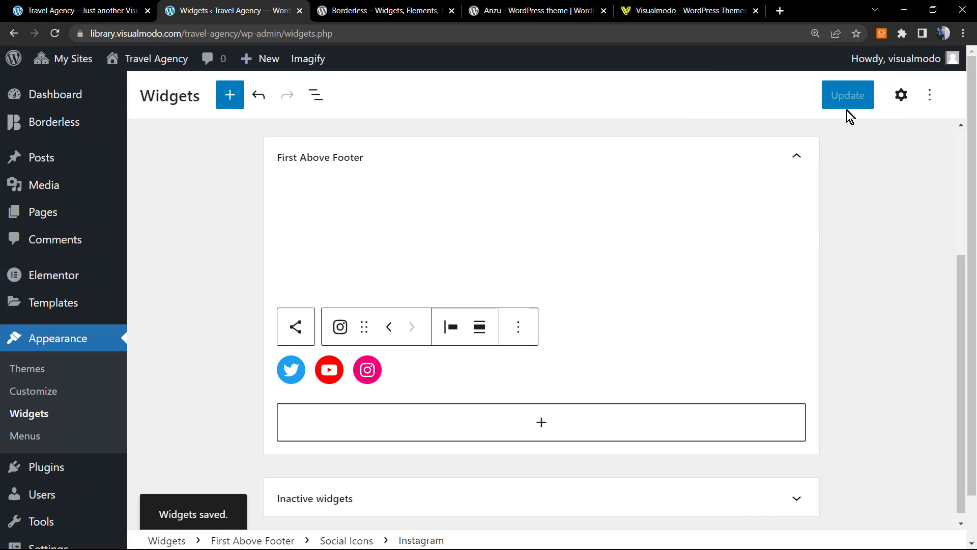
{"action": "left_click", "coordinate": [364, 8]}
{"action": "left_click", "coordinate": [92, 11]}
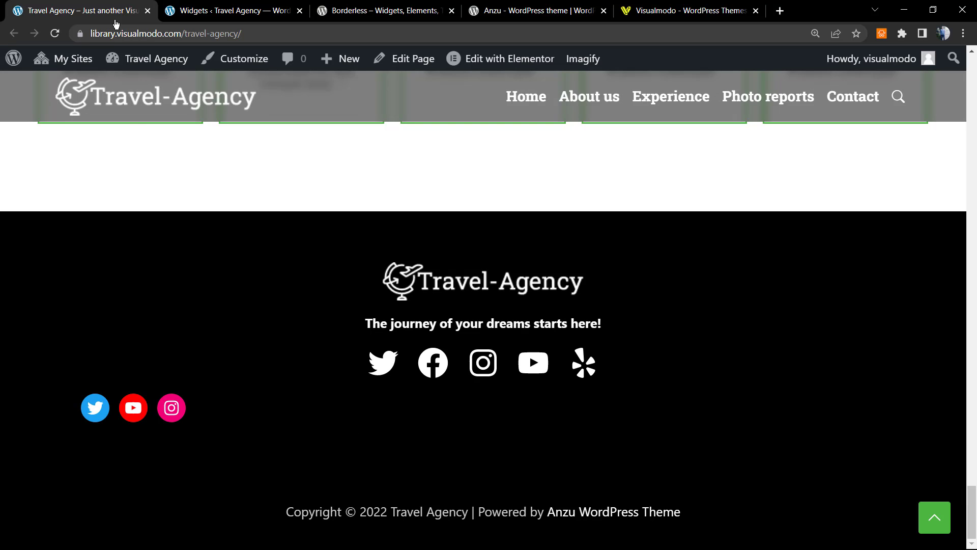
Justify the social icons to the center and save the widgets.
{"action": "left_click", "coordinate": [224, 10]}
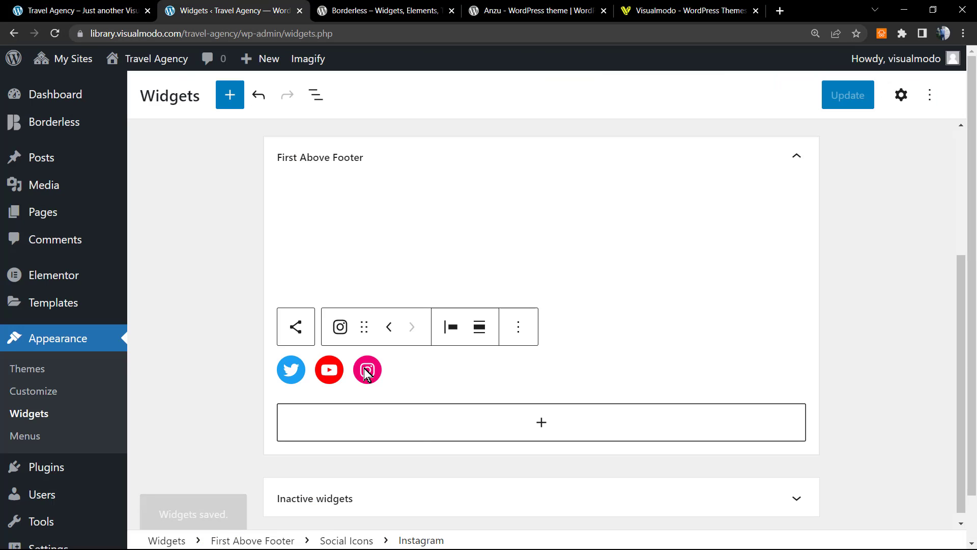
{"action": "left_click", "coordinate": [431, 371]}
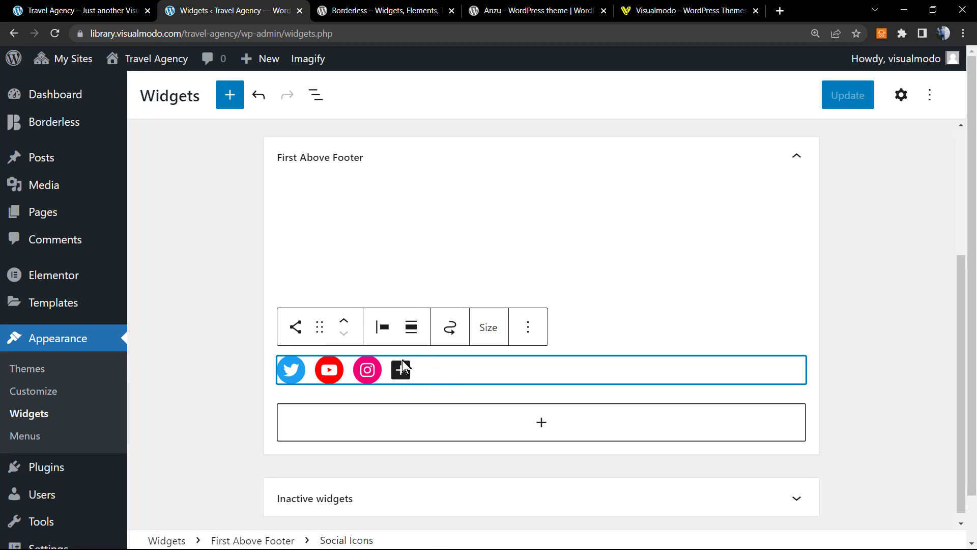
{"action": "left_click", "coordinate": [384, 330]}
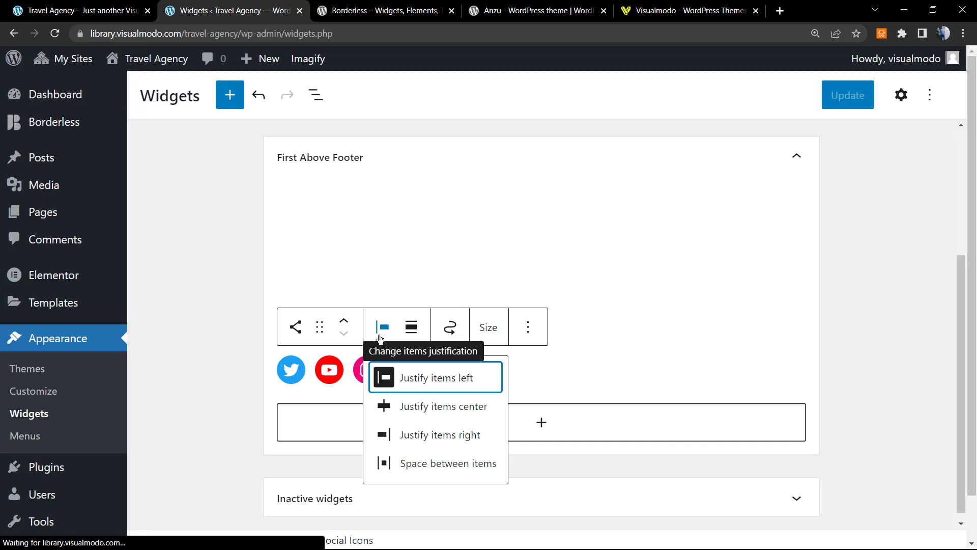
{"action": "left_click", "coordinate": [416, 408]}
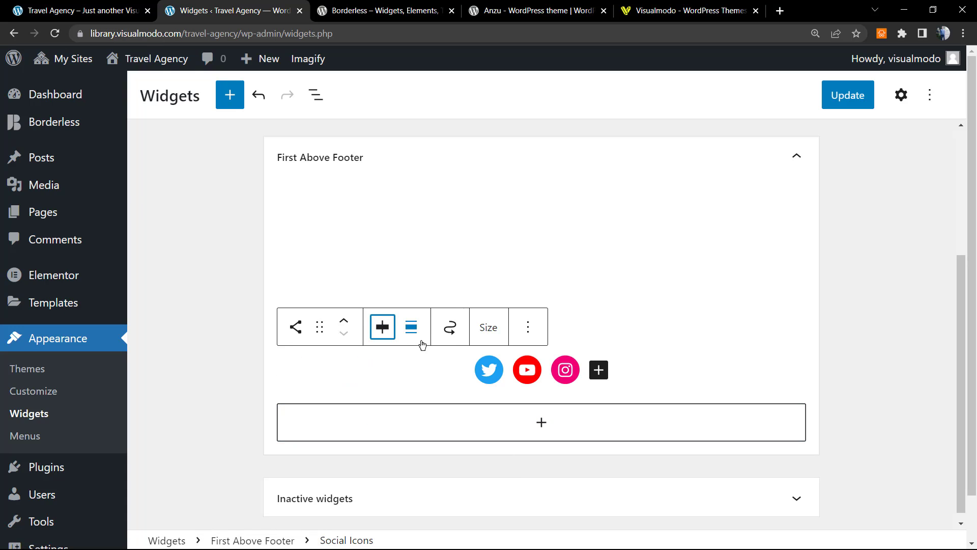
{"action": "left_click", "coordinate": [838, 106]}
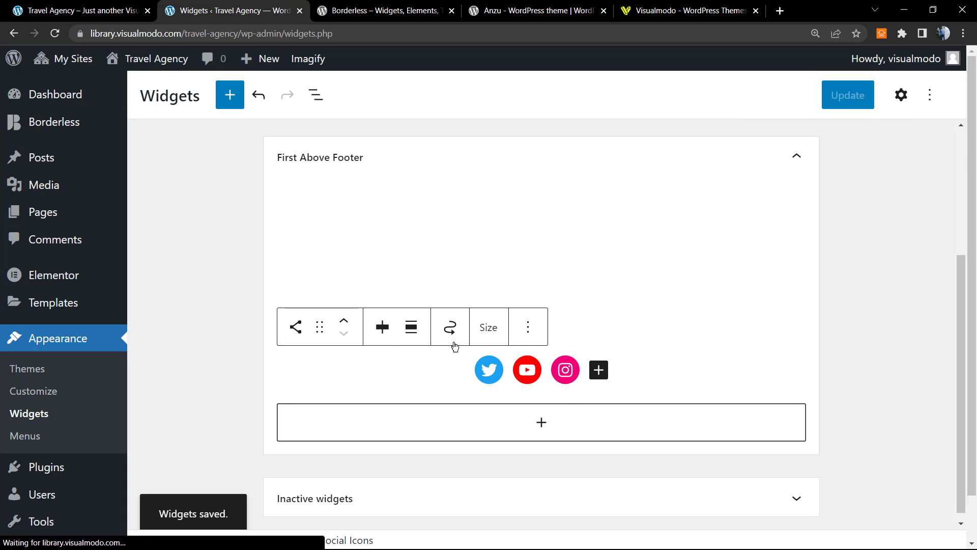
Close the block alignment options unchanged and view the footer on the live site.
{"action": "left_click", "coordinate": [420, 335]}
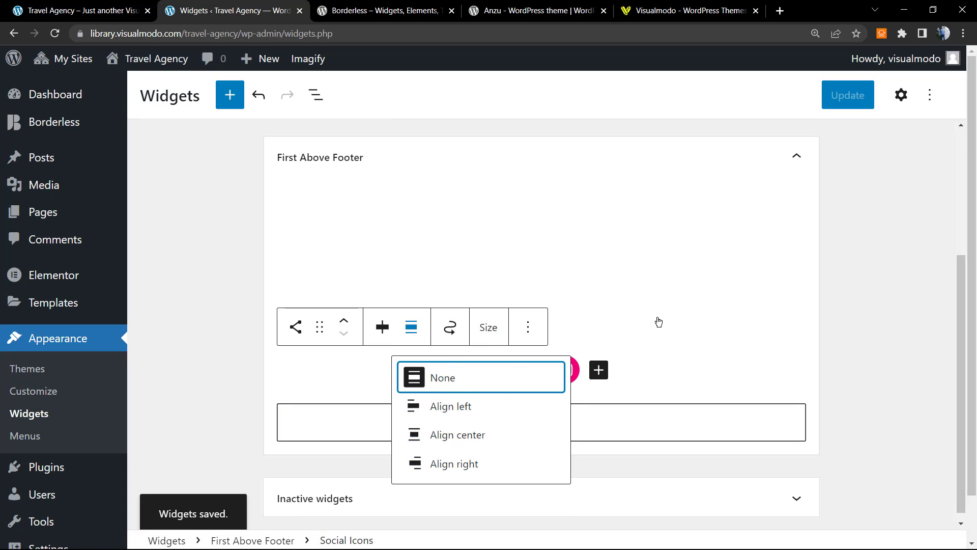
{"action": "left_click", "coordinate": [689, 336]}
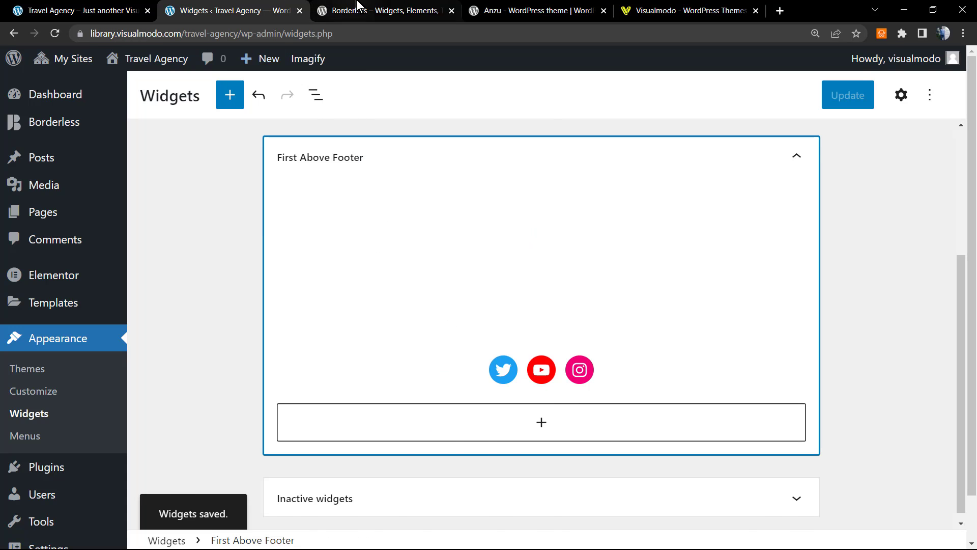
{"action": "left_click", "coordinate": [384, 10]}
{"action": "left_click", "coordinate": [246, 11]}
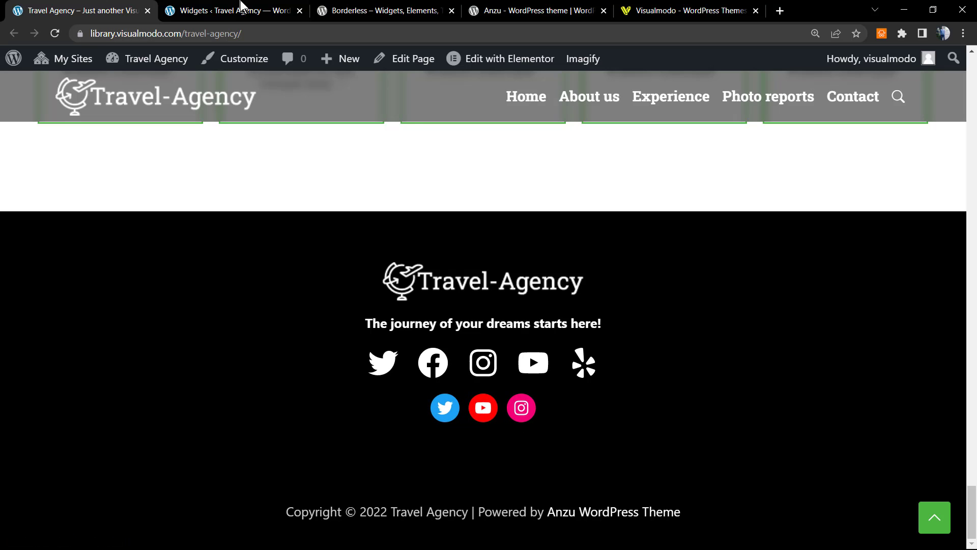
Back in the Widgets editor, select the Social Icons block and zoom the page to 100%.
{"action": "left_click", "coordinate": [239, 10]}
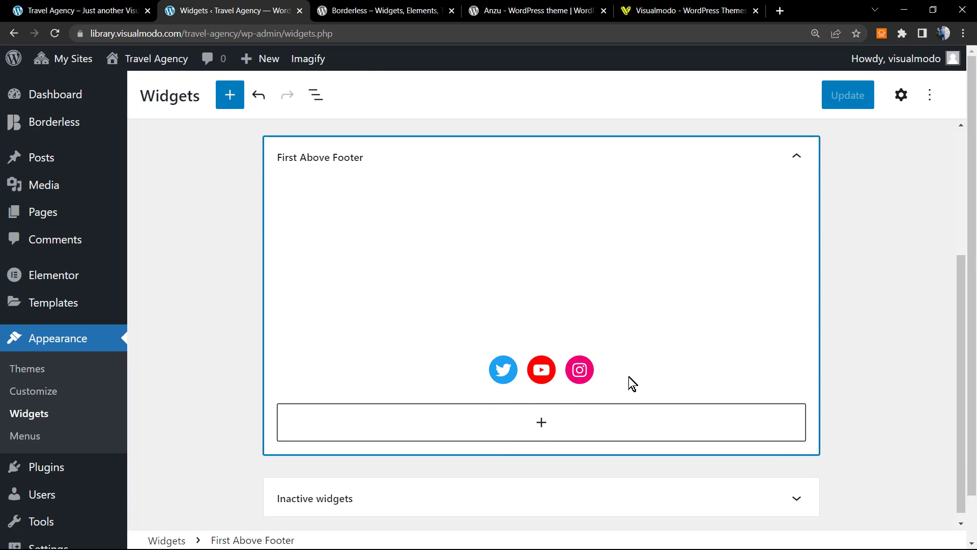
{"action": "left_click", "coordinate": [630, 378]}
{"action": "key", "text": "ctrl+minus"}
{"action": "key", "text": "ctrl+minus"}
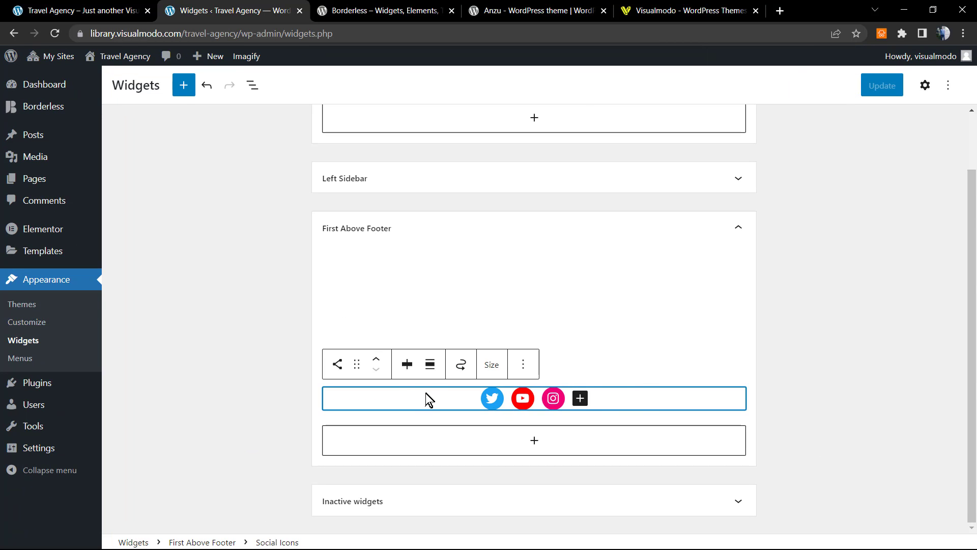
{"action": "left_click", "coordinate": [340, 366]}
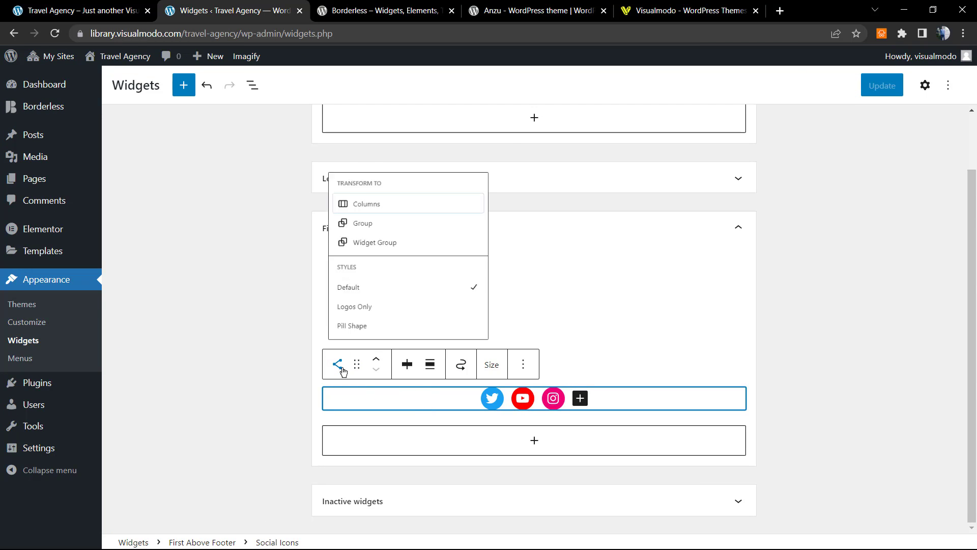
{"action": "left_click", "coordinate": [365, 396]}
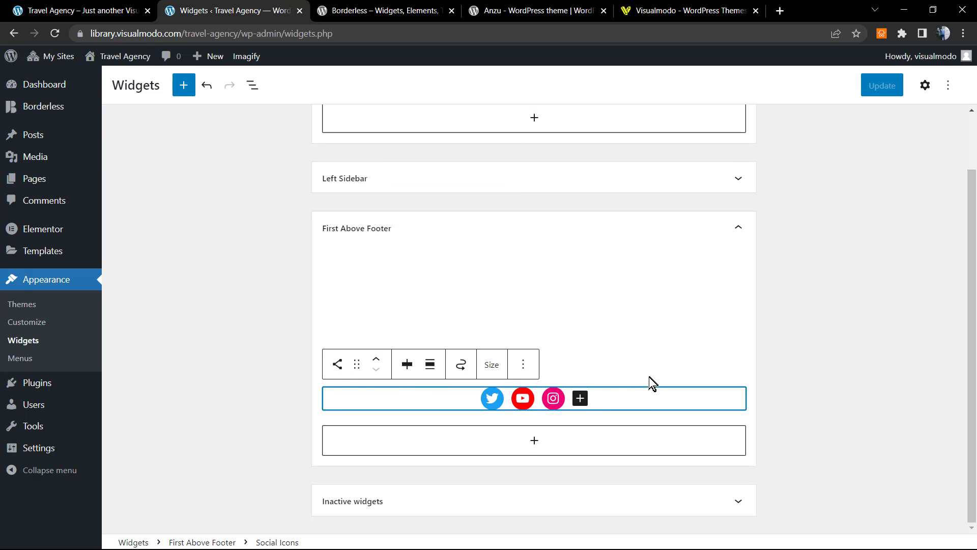
{"action": "scroll", "coordinate": [646, 377], "scroll_direction": "down", "scroll_amount": 2}
{"action": "scroll", "coordinate": [618, 388], "scroll_direction": "up", "scroll_amount": 3}
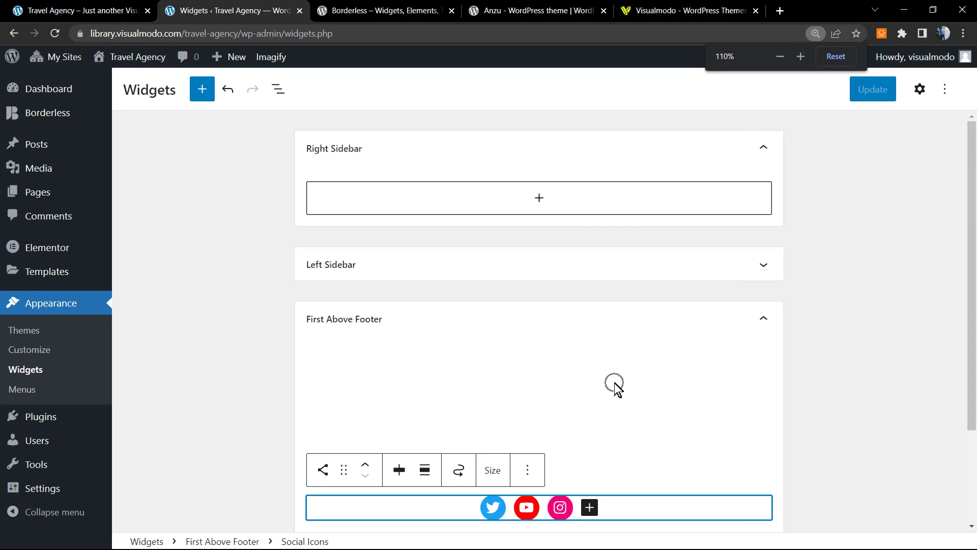
{"action": "scroll", "coordinate": [617, 388], "scroll_direction": "down", "scroll_amount": 2}
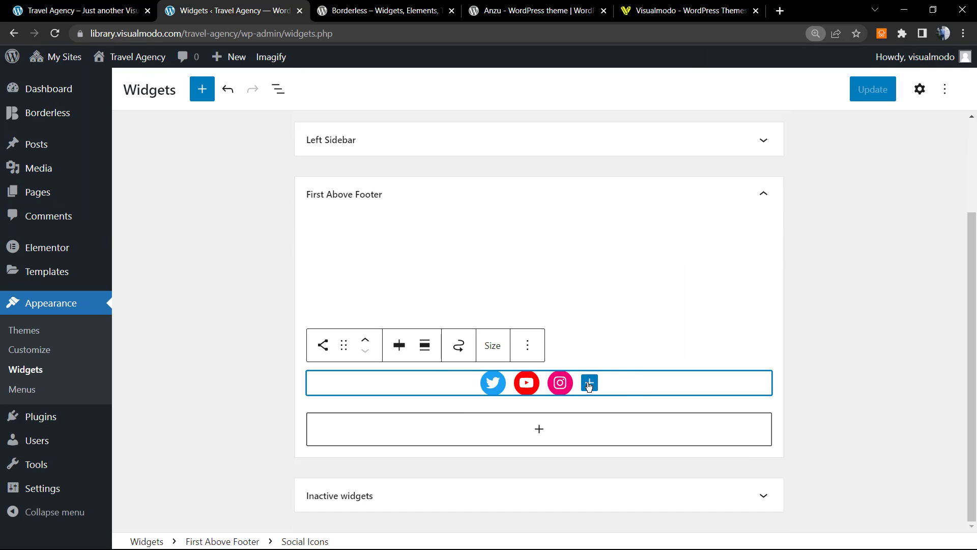
Use Select parent block in the options menu to show the First Above Footer area settings.
{"action": "left_click", "coordinate": [524, 387]}
{"action": "left_click", "coordinate": [433, 386]}
{"action": "left_click", "coordinate": [432, 386]}
{"action": "left_click", "coordinate": [433, 386]}
{"action": "left_click", "coordinate": [528, 346]}
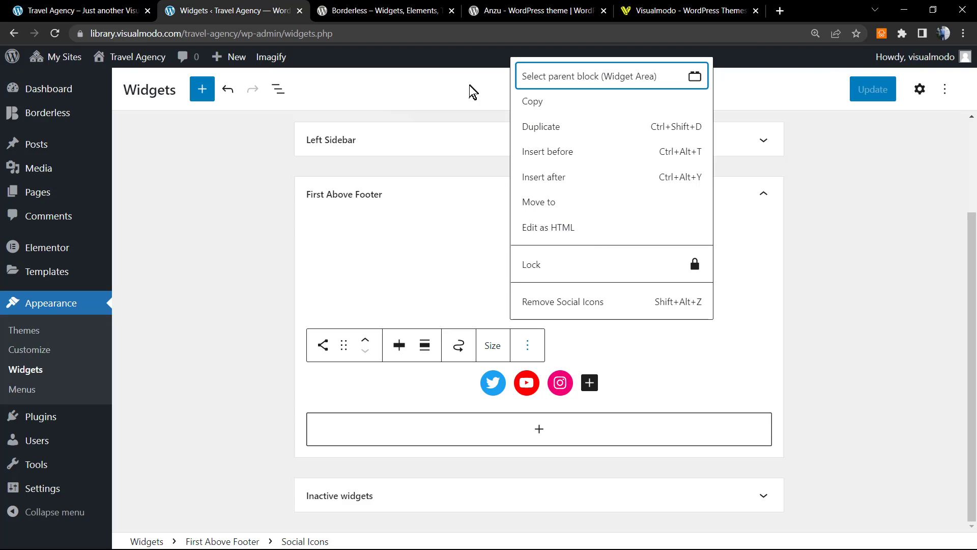
{"action": "key", "text": "Return"}
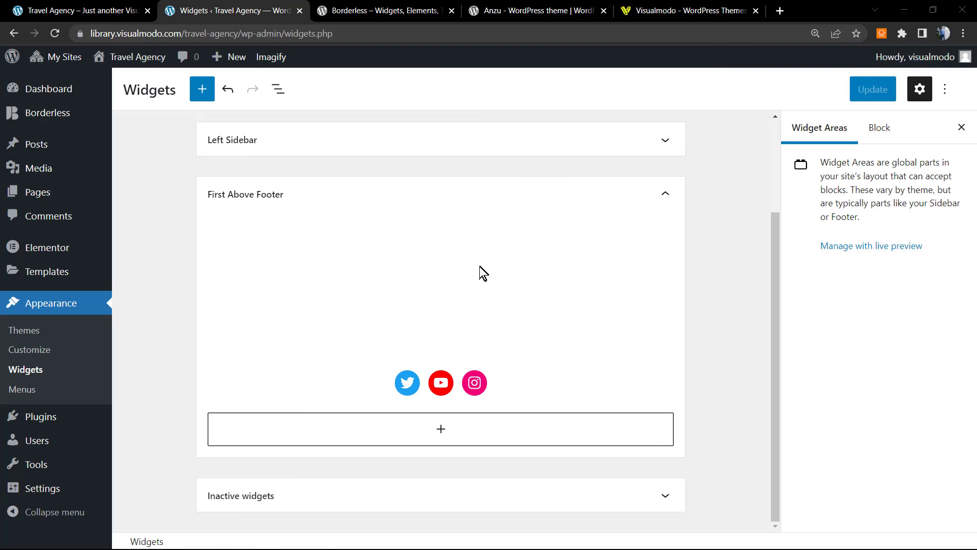
Try Pill Shape, then apply Logos Only to the social icons, update, and view the live footer.
{"action": "left_click", "coordinate": [371, 388]}
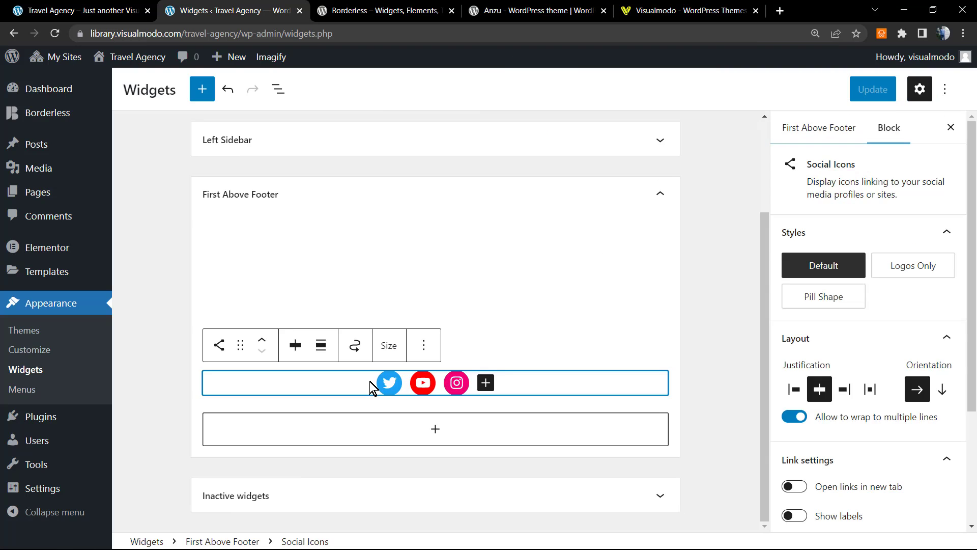
{"action": "left_click", "coordinate": [919, 94]}
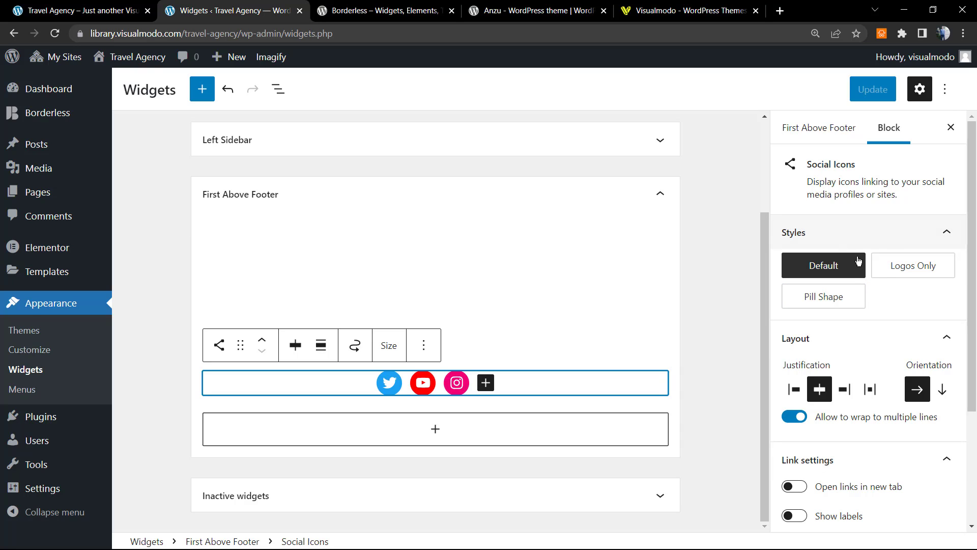
{"action": "left_click", "coordinate": [825, 297]}
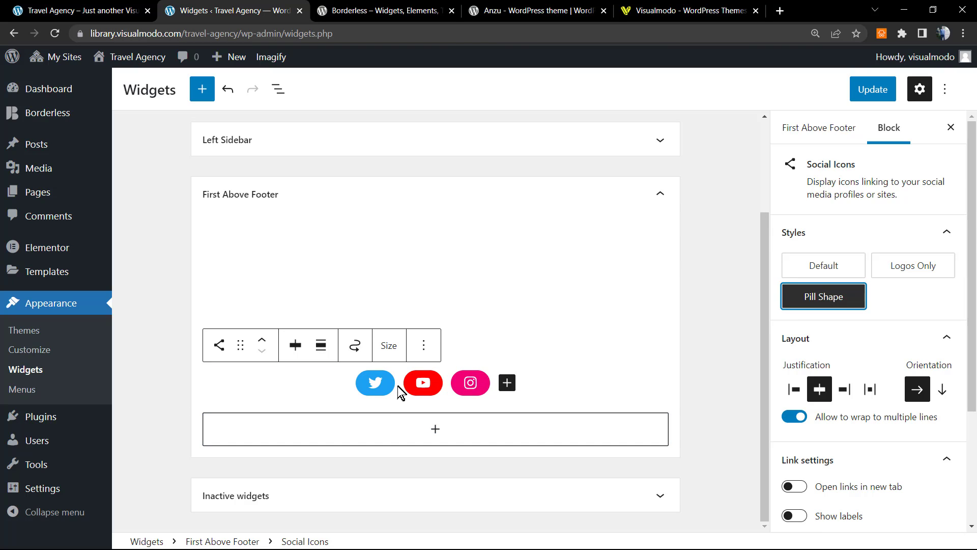
{"action": "left_click", "coordinate": [907, 272]}
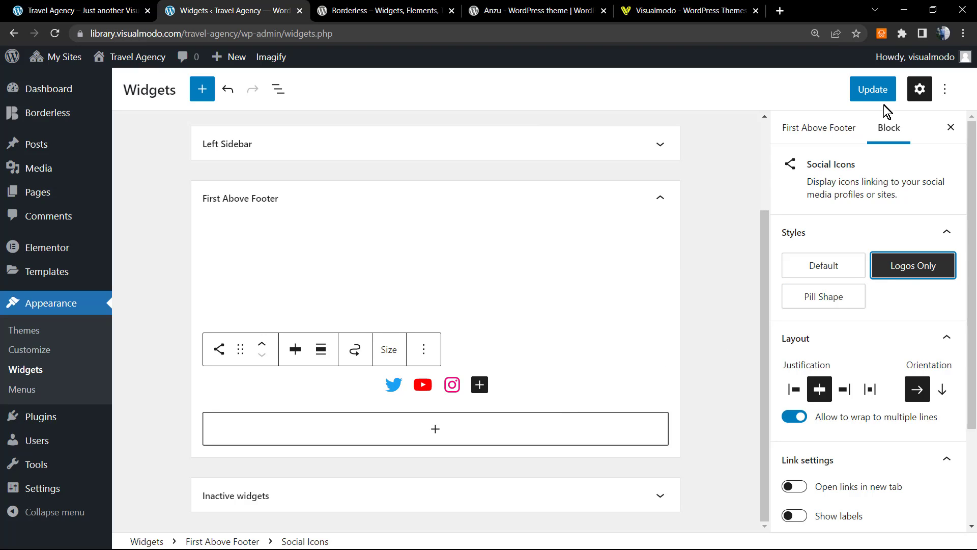
{"action": "left_click", "coordinate": [872, 90]}
{"action": "left_click", "coordinate": [82, 10]}
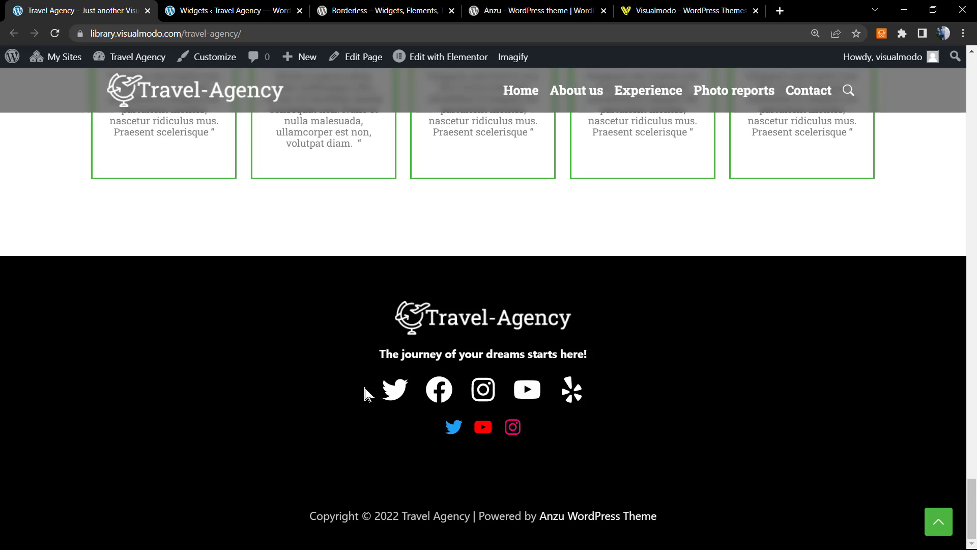
Set the social icon colour to Vivid green cyan (00D084).
{"action": "left_click", "coordinate": [221, 10]}
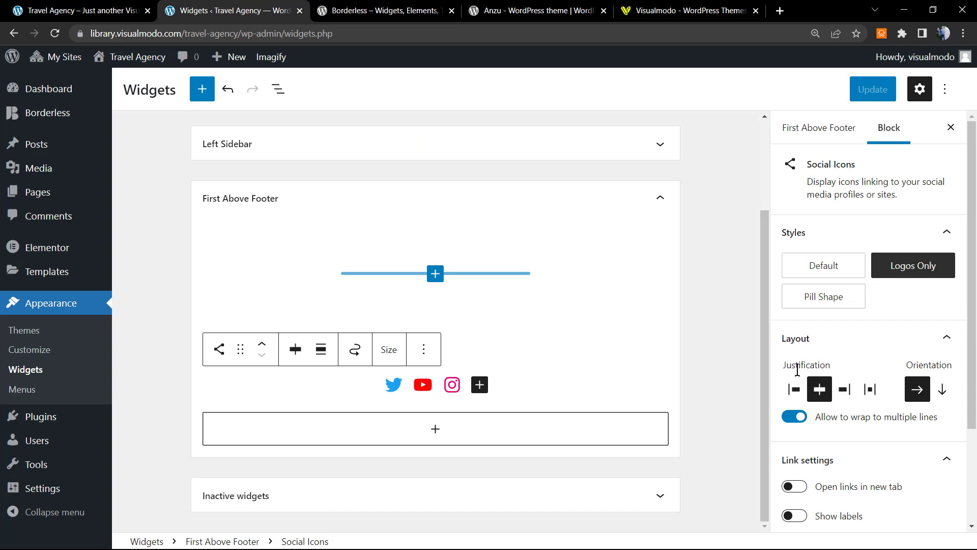
{"action": "scroll", "coordinate": [792, 357], "scroll_direction": "down", "scroll_amount": 3}
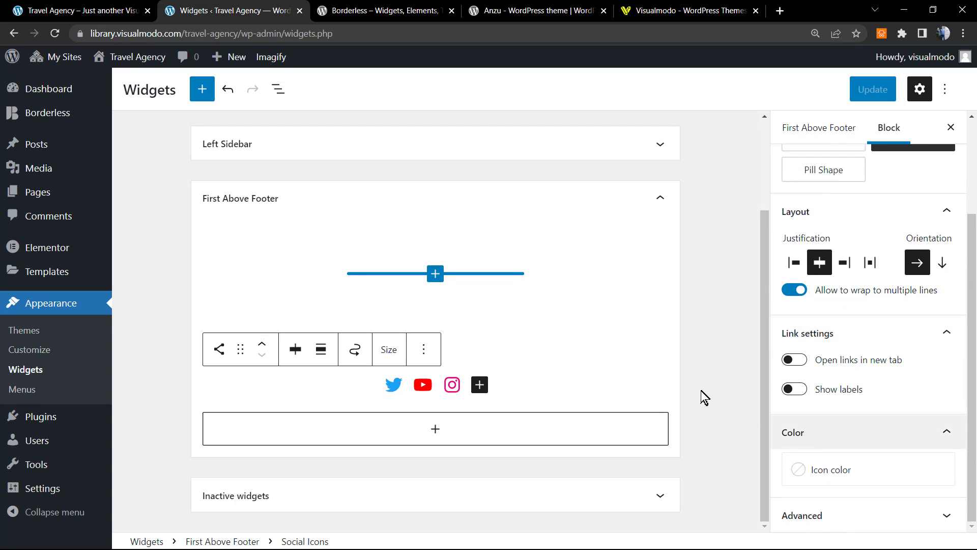
{"action": "key", "text": "Tab"}
{"action": "key", "text": "Return"}
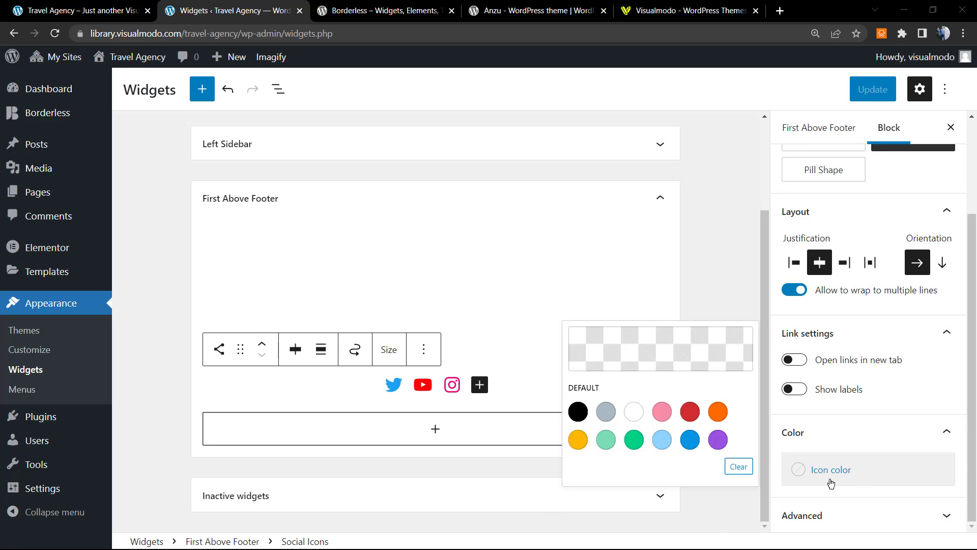
{"action": "left_click", "coordinate": [631, 446]}
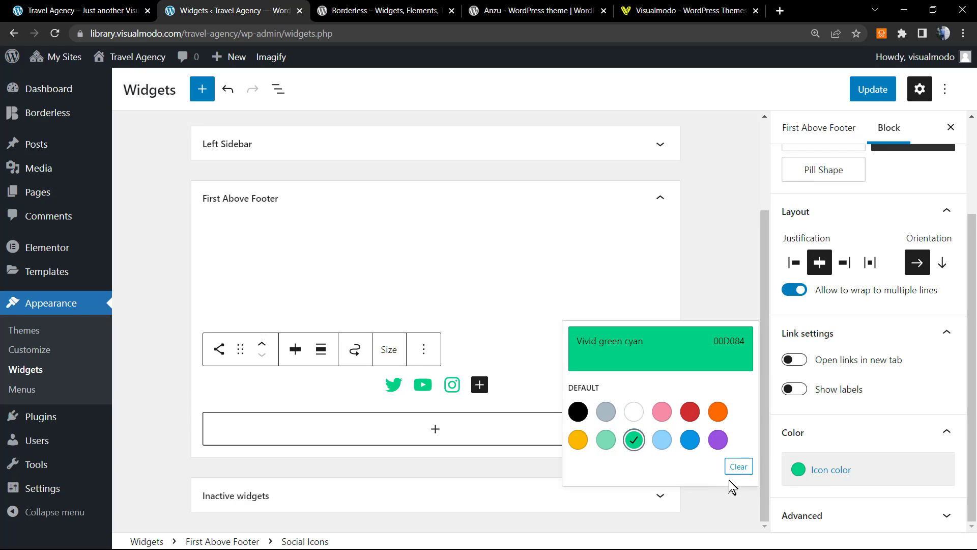
Update the widgets and reload the live site to confirm the green icons.
{"action": "left_click", "coordinate": [871, 89]}
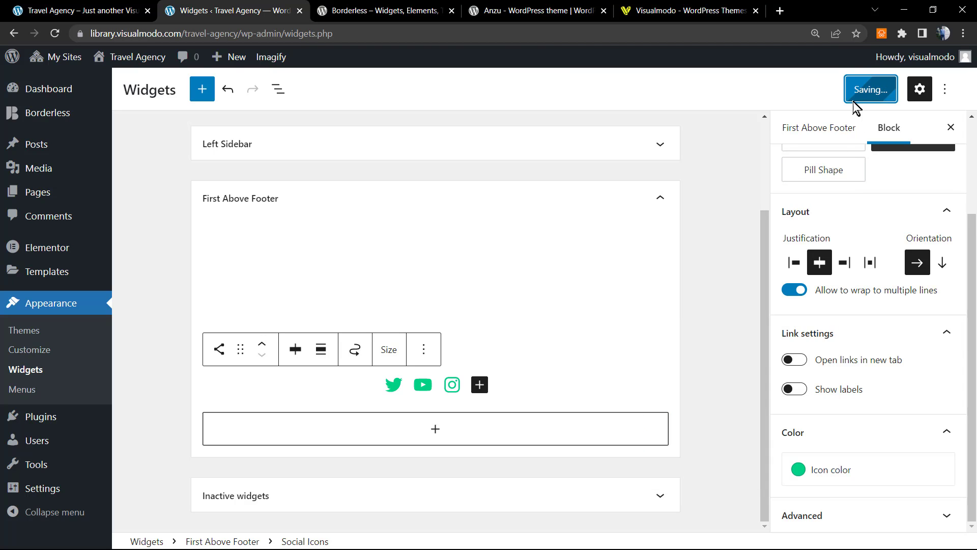
{"action": "left_click", "coordinate": [420, 10]}
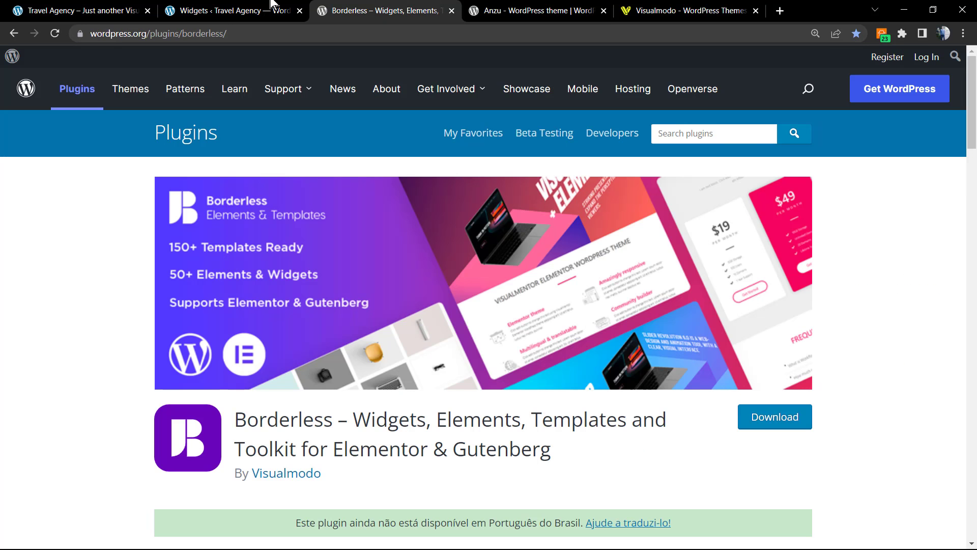
{"action": "left_click", "coordinate": [81, 10]}
{"action": "key", "text": "F5"}
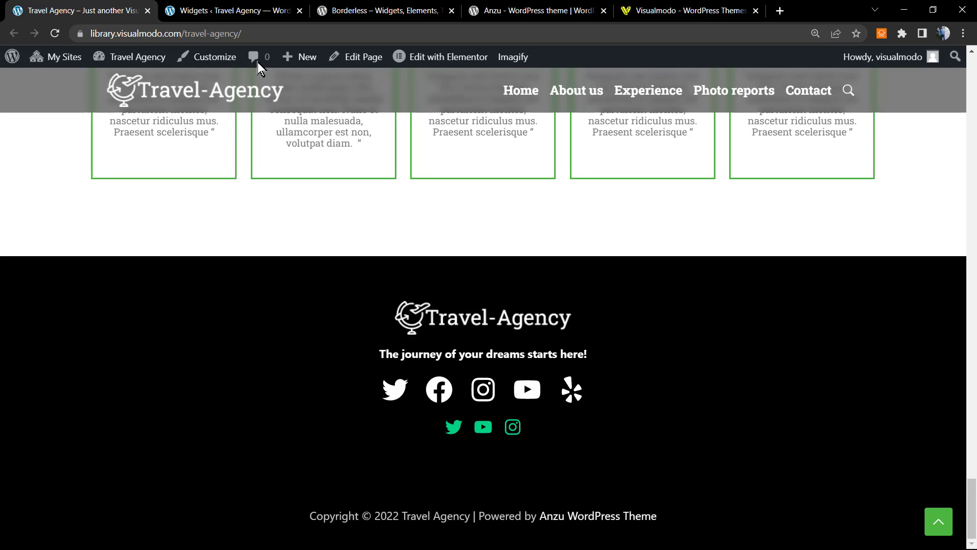
{"action": "left_click", "coordinate": [219, 6]}
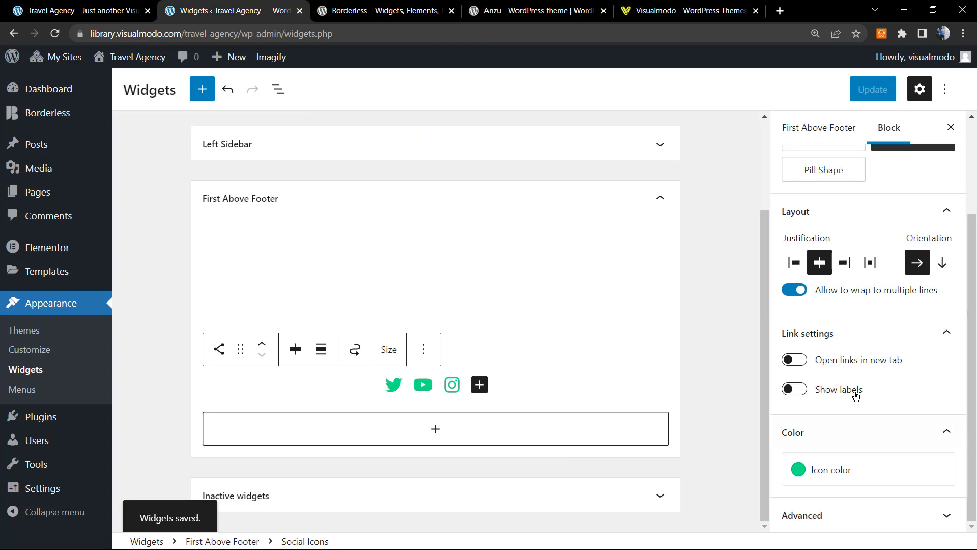
Switch to the Default style with white icons on a Vivid green cyan background.
{"action": "scroll", "coordinate": [841, 266], "scroll_direction": "up", "scroll_amount": 3}
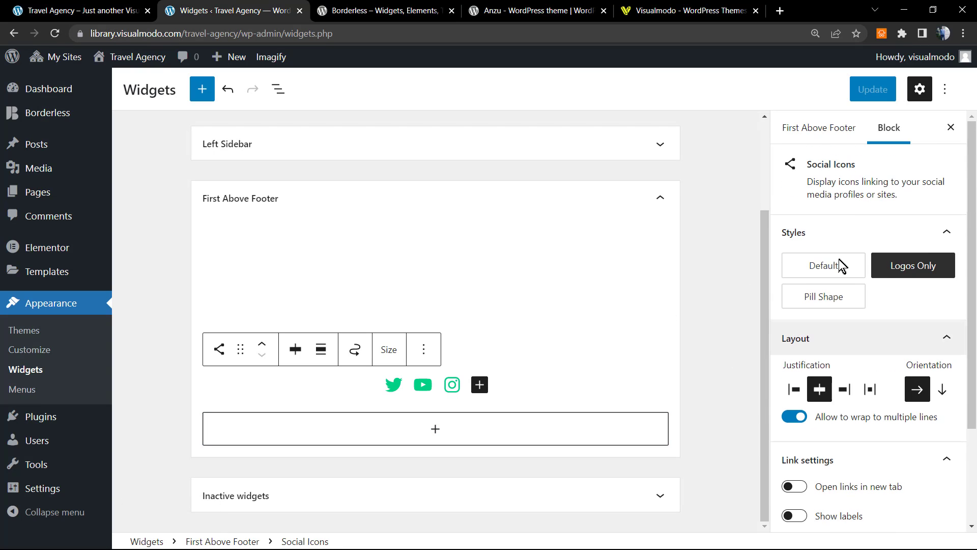
{"action": "left_click", "coordinate": [842, 266]}
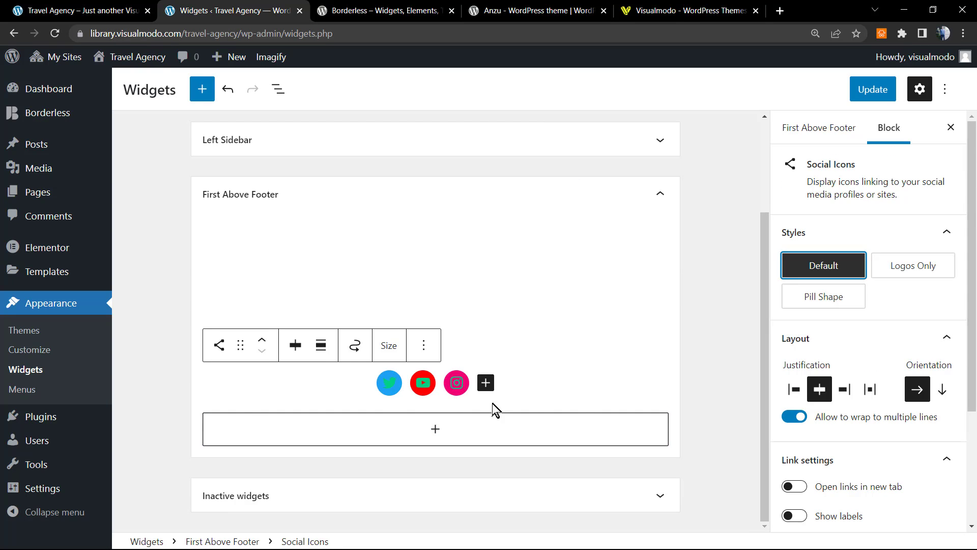
{"action": "scroll", "coordinate": [839, 405], "scroll_direction": "down", "scroll_amount": 3}
{"action": "left_click", "coordinate": [825, 443]}
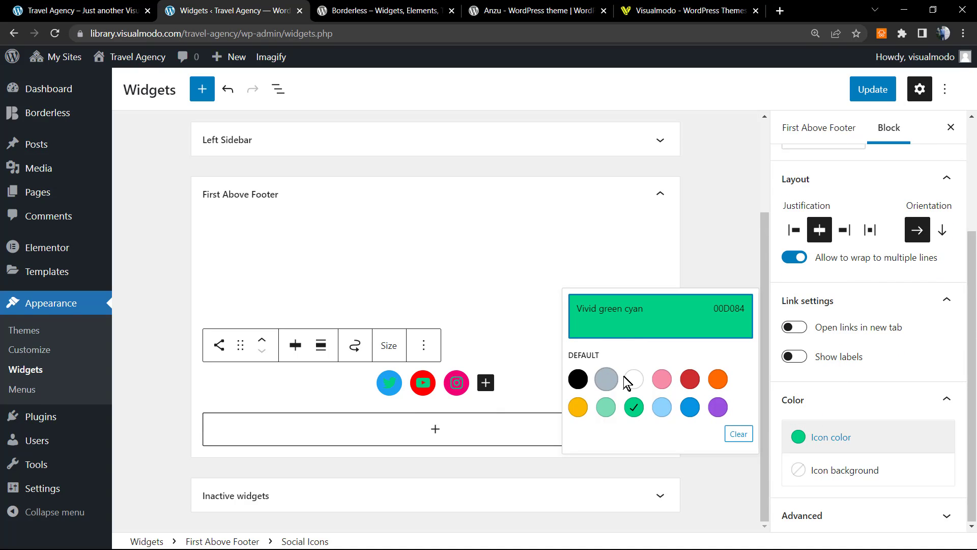
{"action": "left_click", "coordinate": [631, 382]}
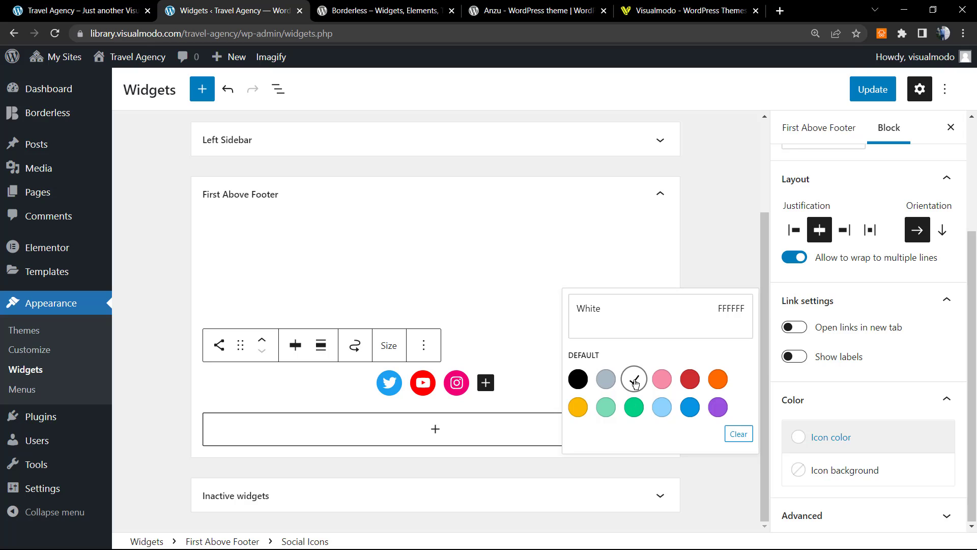
{"action": "left_click", "coordinate": [846, 470]}
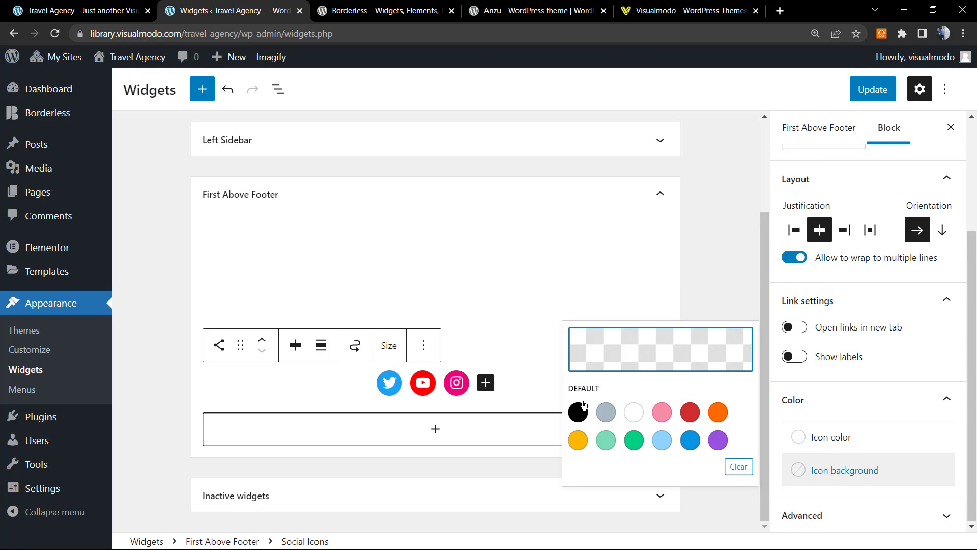
{"action": "left_click", "coordinate": [634, 440]}
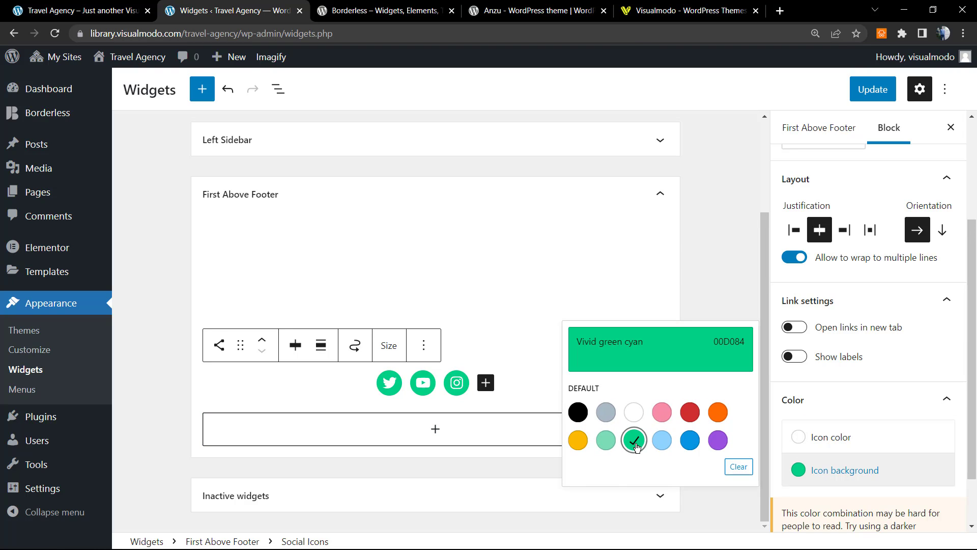
Update the widgets and reload the live site to view the new icons.
{"action": "left_click", "coordinate": [873, 89]}
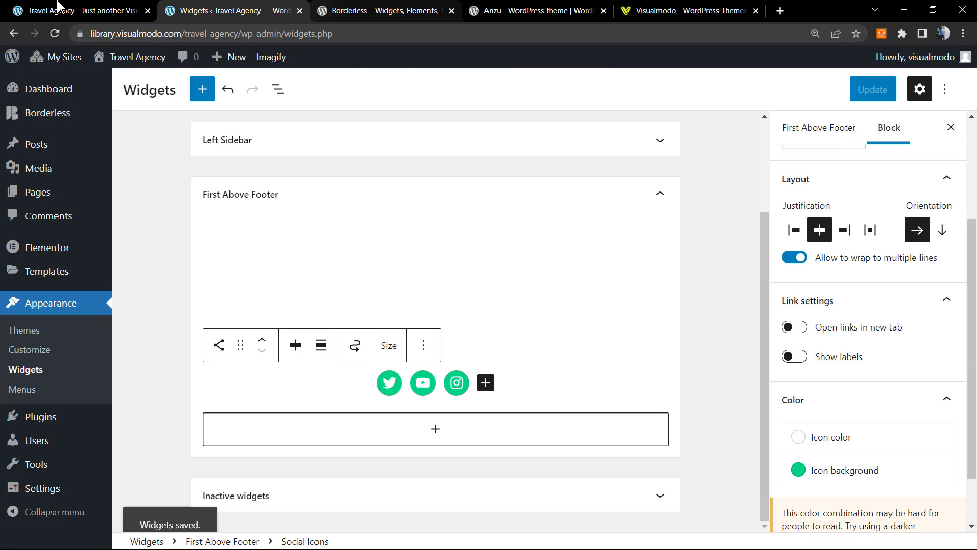
{"action": "left_click", "coordinate": [82, 10]}
{"action": "key", "text": "F5"}
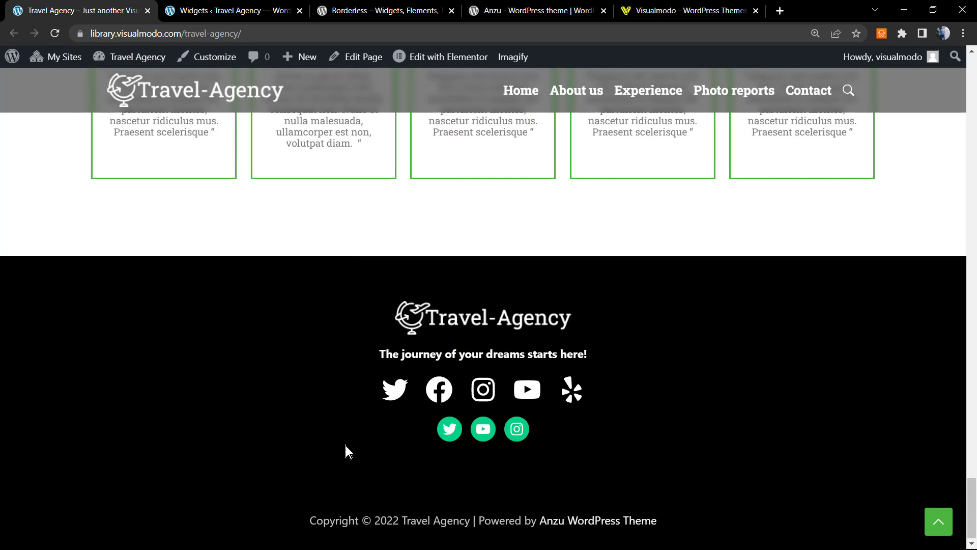
Set the social icons to Large size, update, and reload the live site to preview.
{"action": "left_click", "coordinate": [199, 6]}
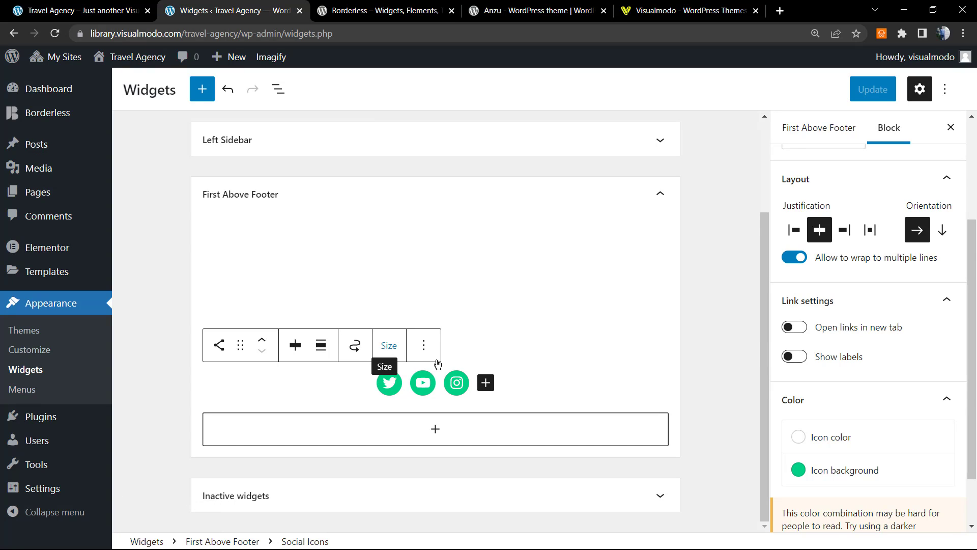
{"action": "left_click", "coordinate": [390, 348]}
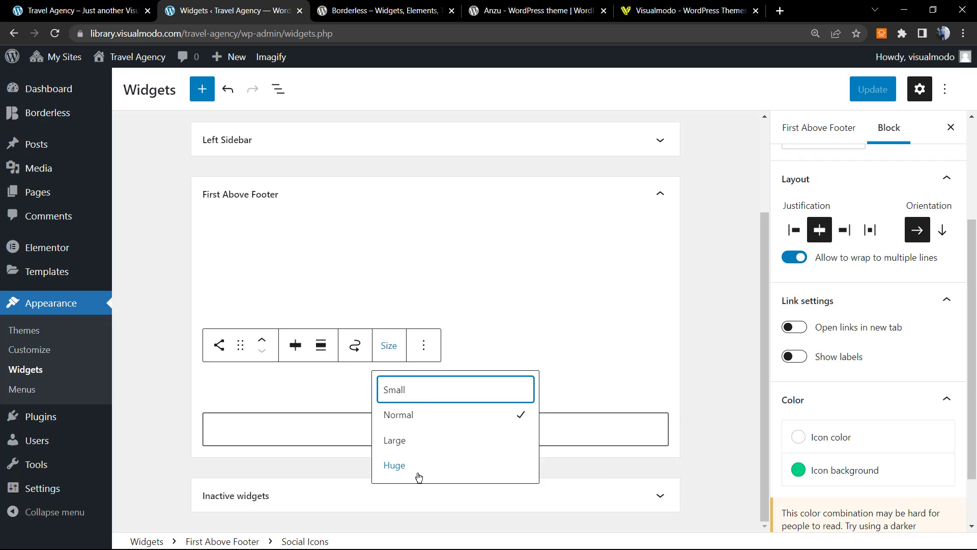
{"action": "left_click", "coordinate": [409, 444]}
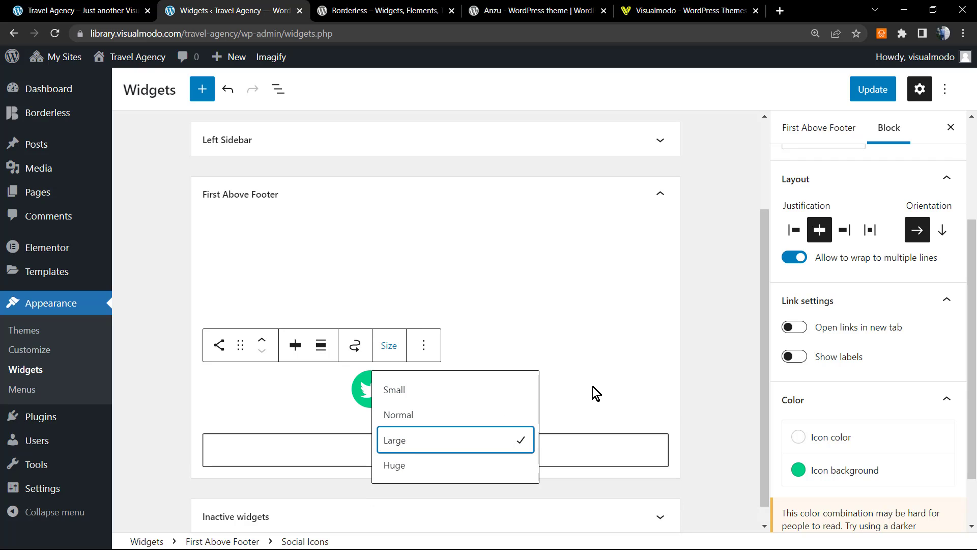
{"action": "left_click", "coordinate": [873, 90]}
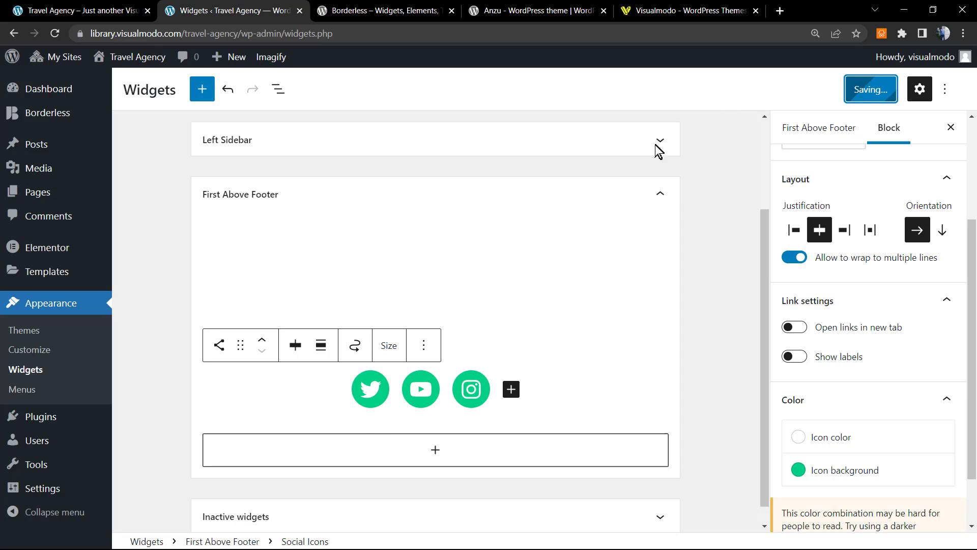
{"action": "left_click", "coordinate": [77, 10]}
{"action": "key", "text": "F5"}
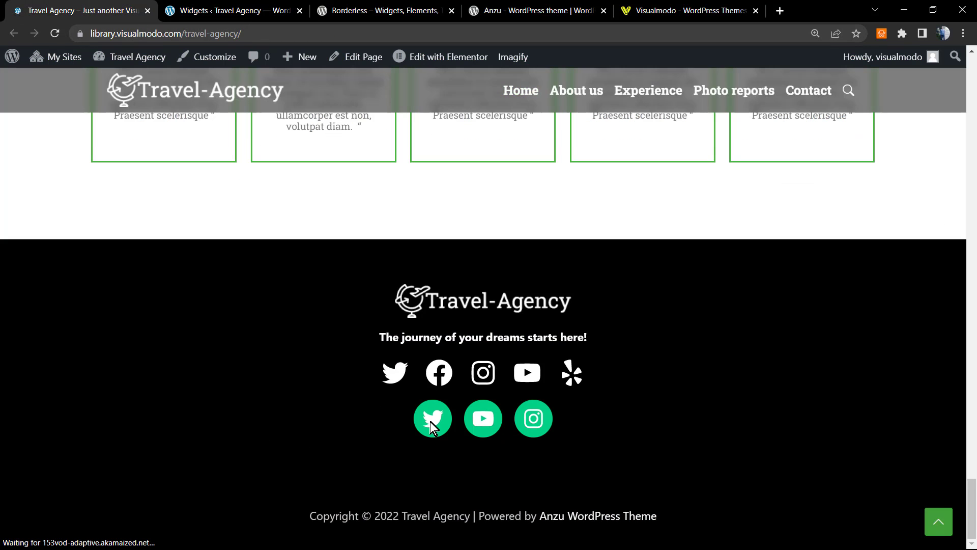
Switch the social icons to the Logos Only style.
{"action": "left_click", "coordinate": [193, 10]}
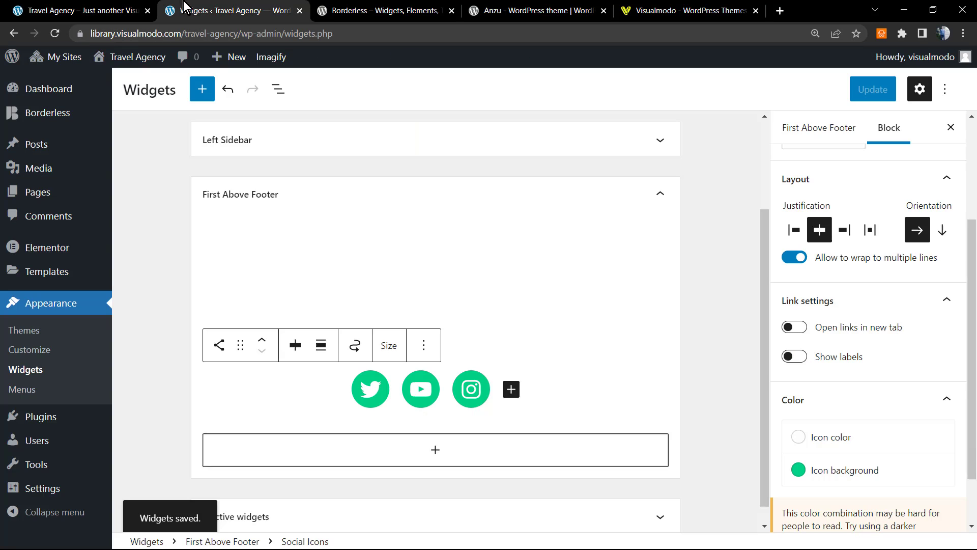
{"action": "scroll", "coordinate": [820, 290], "scroll_direction": "up", "scroll_amount": 3}
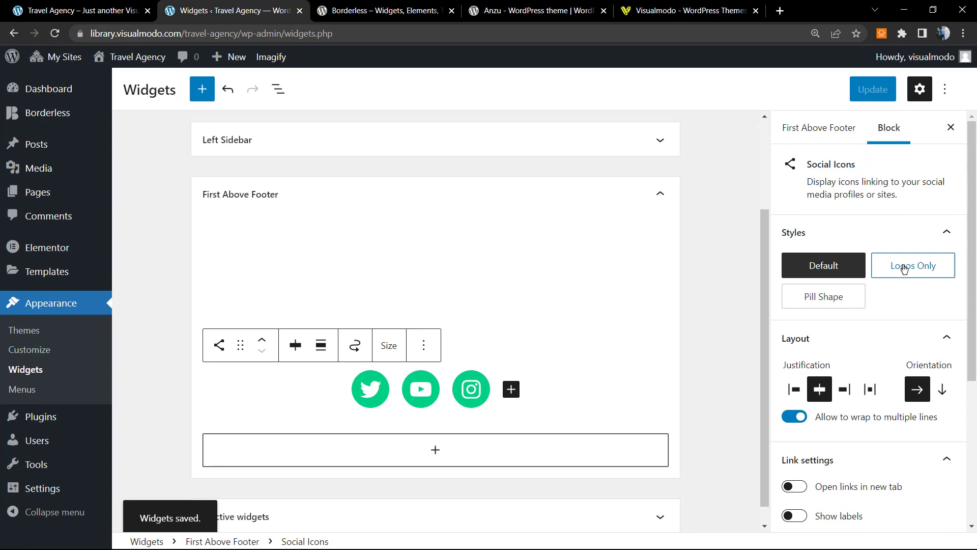
{"action": "left_click", "coordinate": [881, 279]}
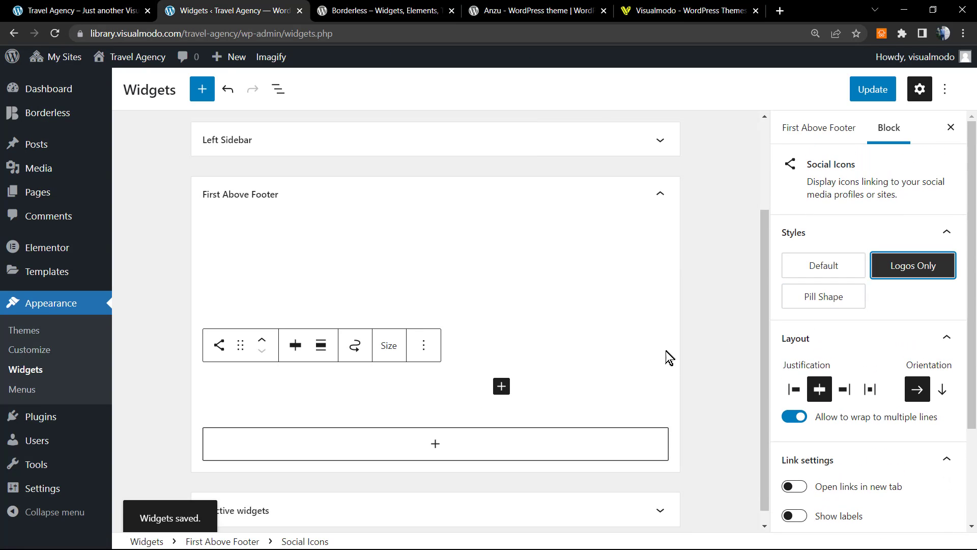
{"action": "scroll", "coordinate": [798, 410], "scroll_direction": "down", "scroll_amount": 3}
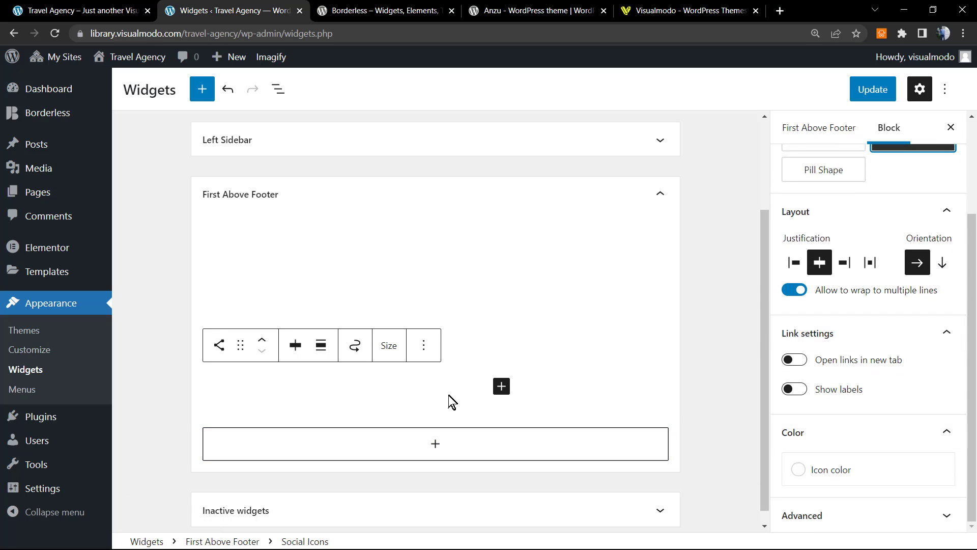
{"action": "scroll", "coordinate": [807, 421], "scroll_direction": "up", "scroll_amount": 3}
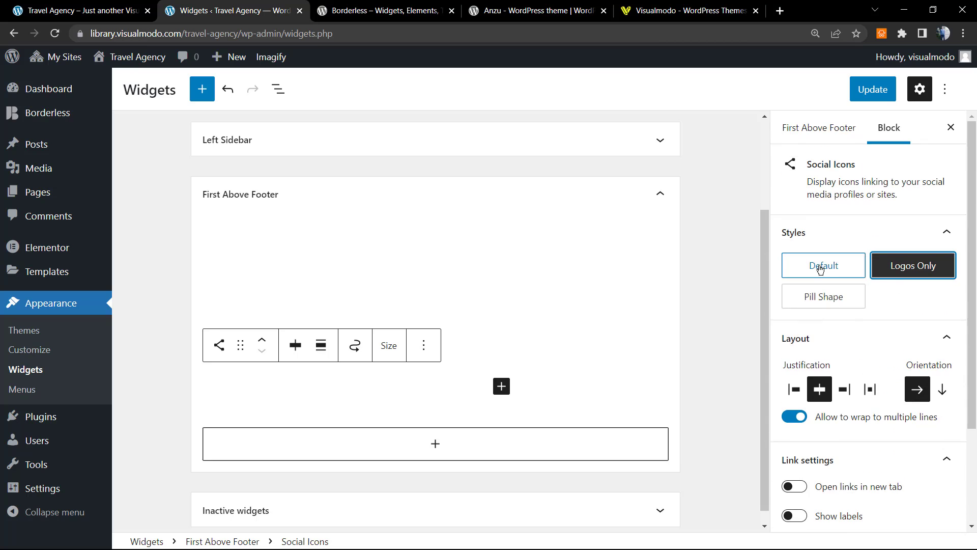
{"action": "scroll", "coordinate": [853, 325], "scroll_direction": "down", "scroll_amount": 4}
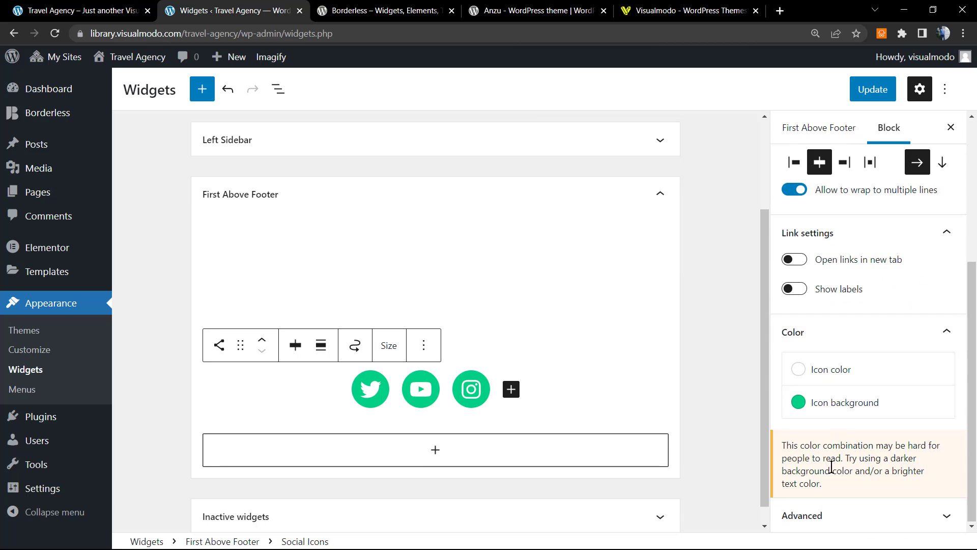
{"action": "scroll", "coordinate": [835, 356], "scroll_direction": "up", "scroll_amount": 3}
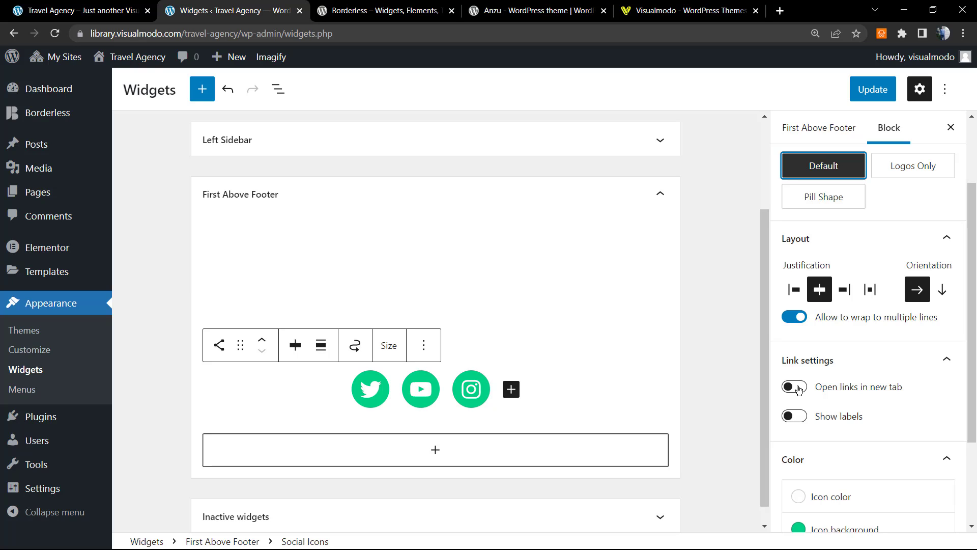
Turn on Show labels, reapply Logos Only, update, and preview the live footer.
{"action": "left_click", "coordinate": [796, 416]}
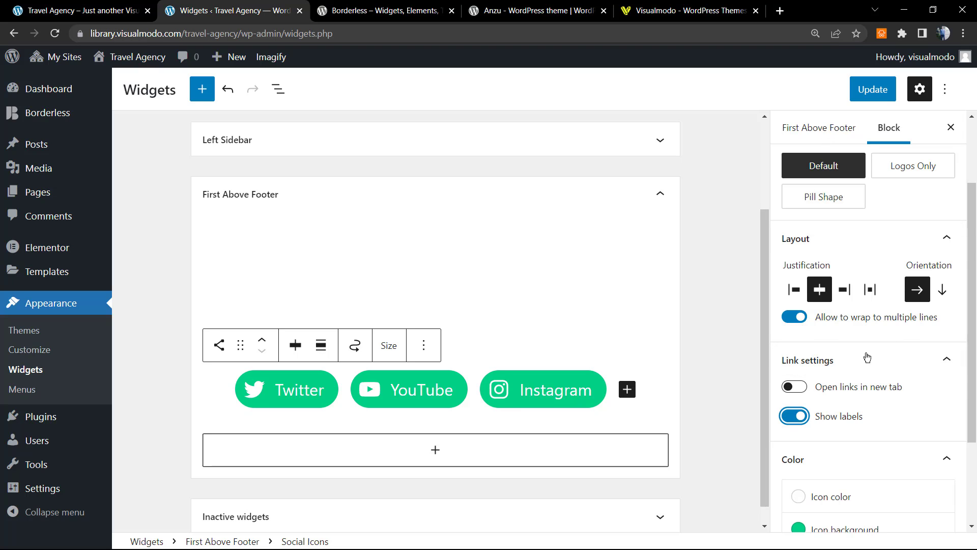
{"action": "scroll", "coordinate": [834, 381], "scroll_direction": "down", "scroll_amount": 1}
{"action": "scroll", "coordinate": [827, 305], "scroll_direction": "up", "scroll_amount": 3}
{"action": "left_click", "coordinate": [906, 265]}
{"action": "left_click", "coordinate": [873, 89]}
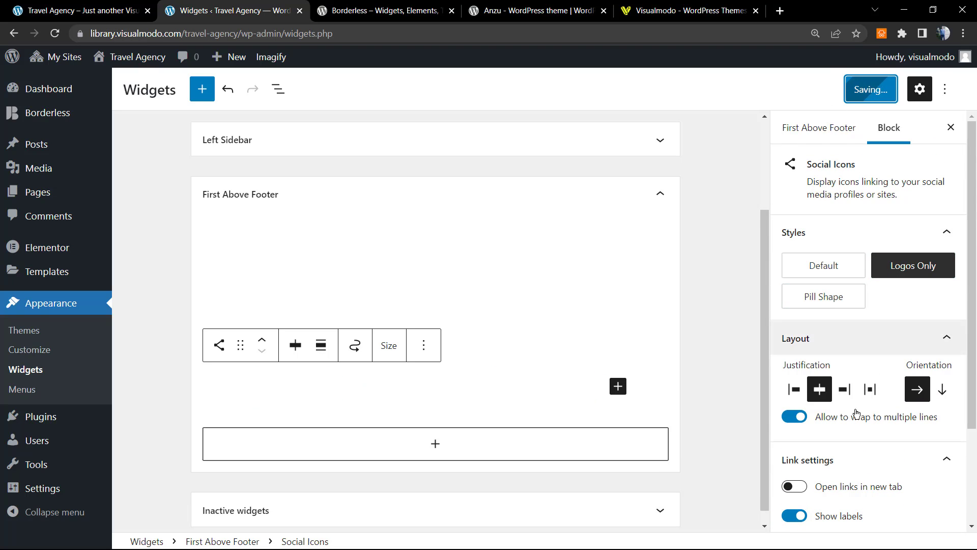
{"action": "scroll", "coordinate": [823, 463], "scroll_direction": "down", "scroll_amount": 1}
{"action": "left_click", "coordinate": [84, 10]}
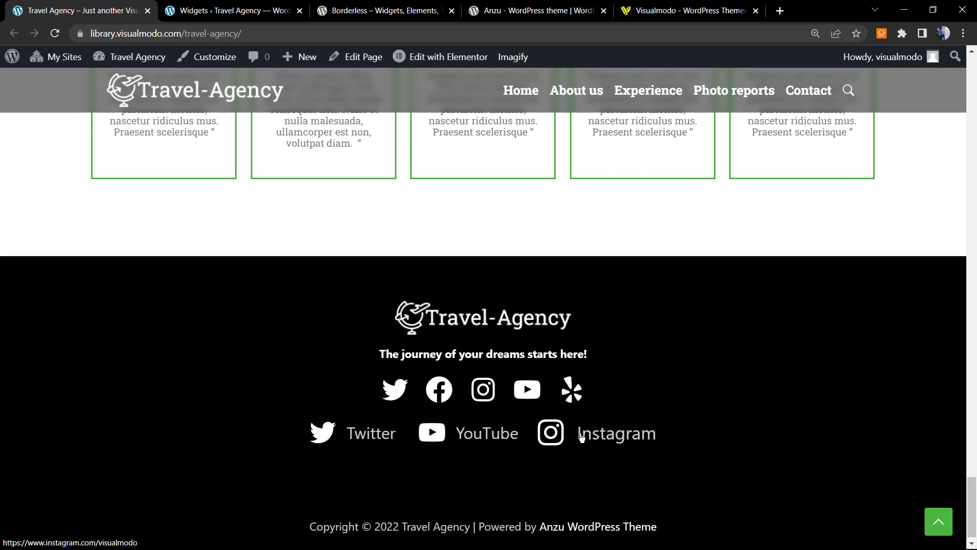
Restore the Default style and inspect the YouTube link's URL, removing a stray typed letter.
{"action": "left_click", "coordinate": [215, 6]}
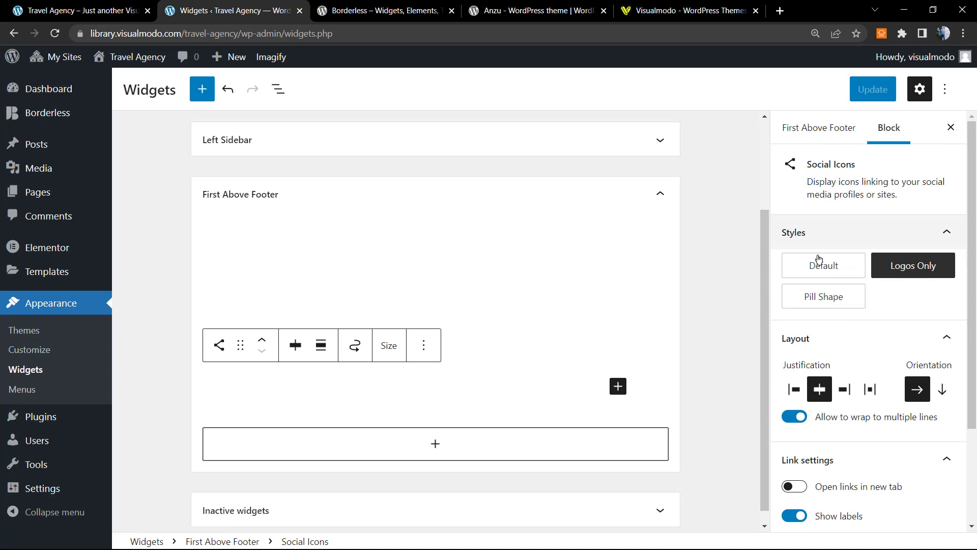
{"action": "left_click", "coordinate": [814, 263]}
{"action": "left_click", "coordinate": [390, 390]}
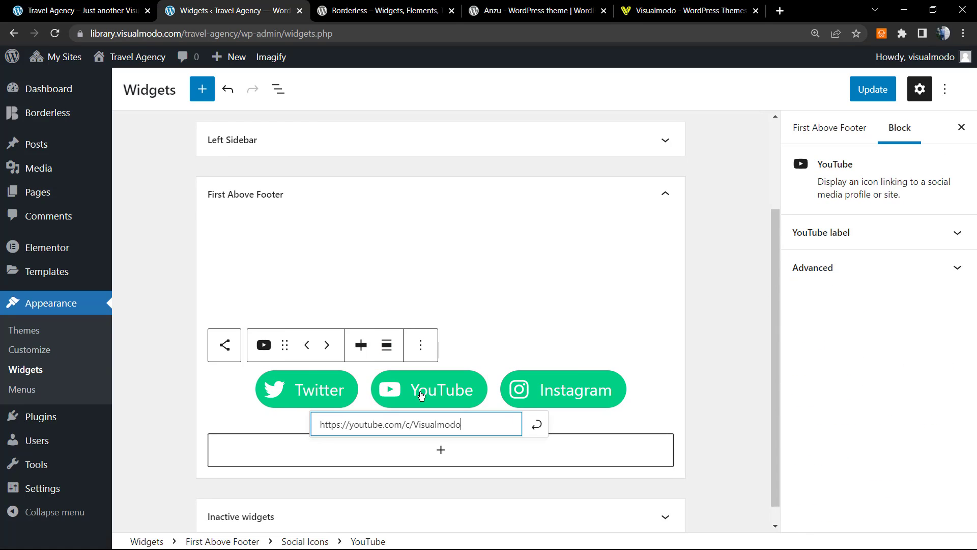
{"action": "left_click", "coordinate": [417, 393]}
{"action": "type", "text": "dd"}
{"action": "key", "text": "BackSpace"}
{"action": "left_click", "coordinate": [475, 397]}
Check the YouTube and Twitter link URLs, then add a new Yelp link to the icons.
{"action": "right_click", "coordinate": [451, 403]}
{"action": "left_click", "coordinate": [435, 390]}
{"action": "left_click", "coordinate": [434, 390]}
{"action": "left_click", "coordinate": [856, 129]}
{"action": "left_click", "coordinate": [906, 131]}
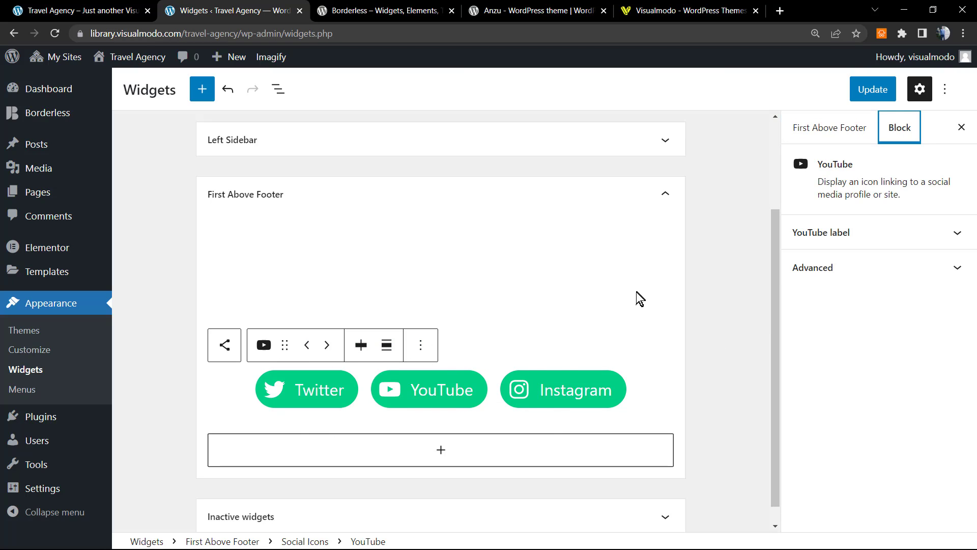
{"action": "left_click", "coordinate": [458, 391]}
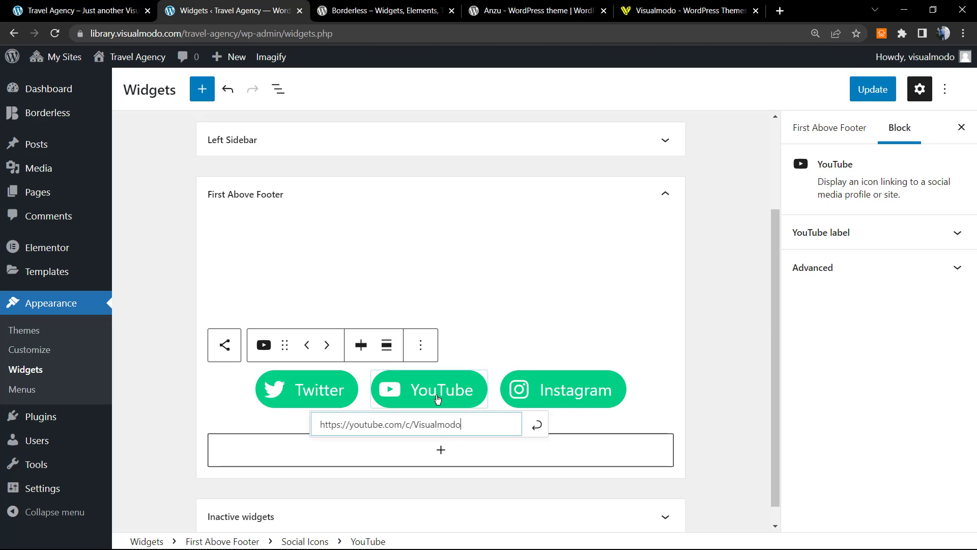
{"action": "left_click", "coordinate": [316, 390]}
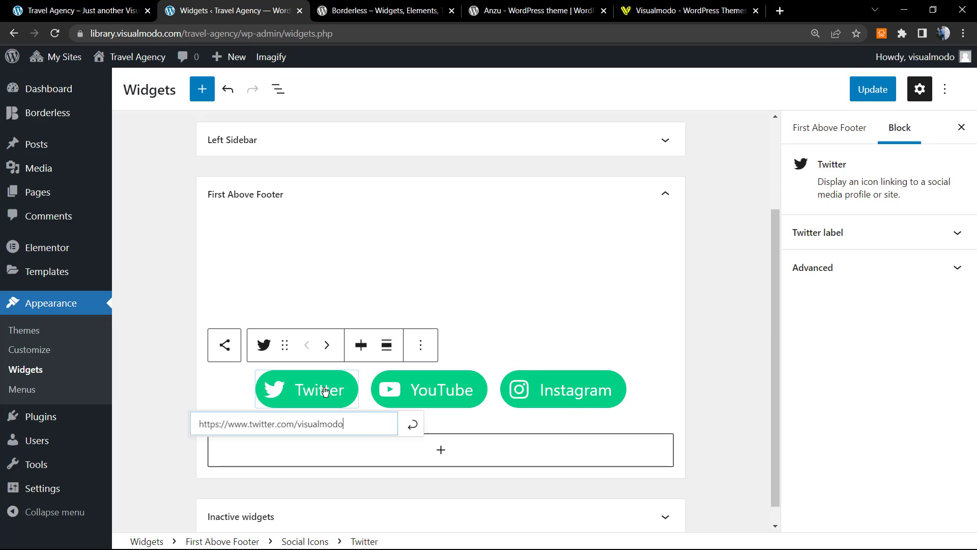
{"action": "left_click", "coordinate": [668, 397]}
{"action": "left_click", "coordinate": [539, 348]}
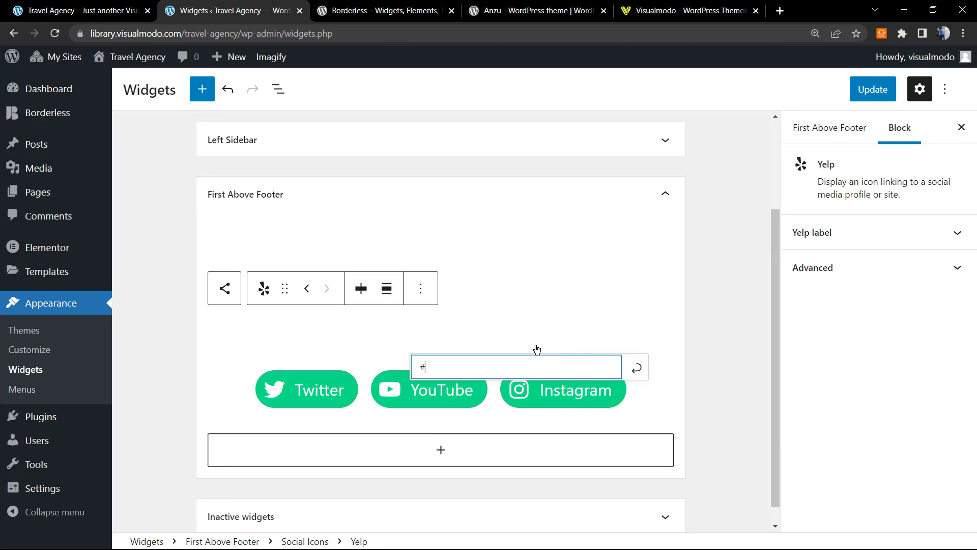
Discard the empty Yelp link, delete YouTube through its options menu, and reselect the block.
{"action": "left_click", "coordinate": [682, 405]}
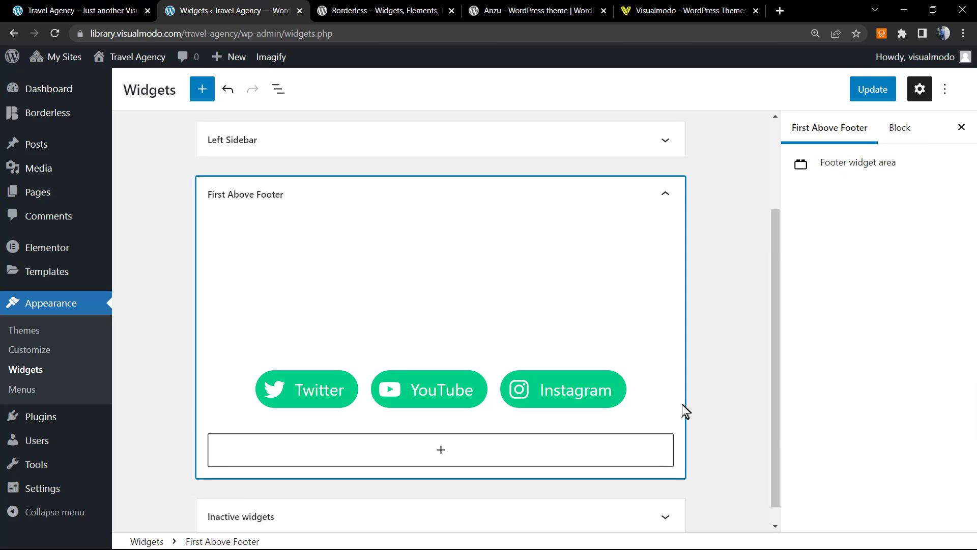
{"action": "left_click", "coordinate": [562, 398]}
{"action": "left_click", "coordinate": [443, 390]}
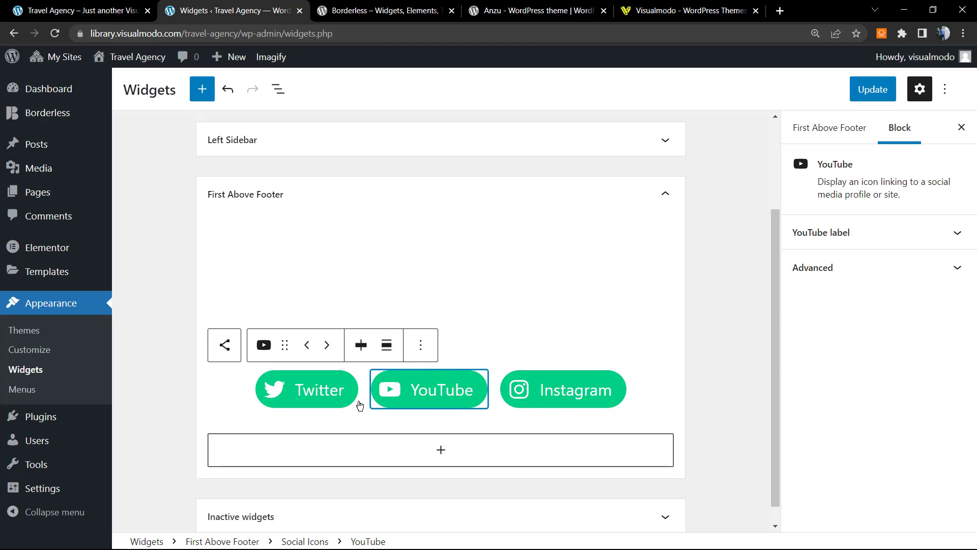
{"action": "left_click", "coordinate": [226, 403]}
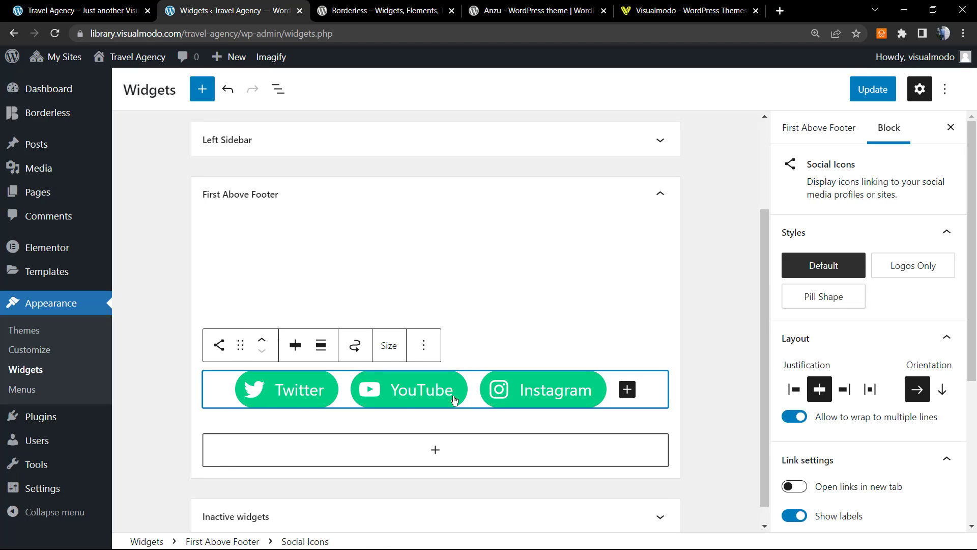
{"action": "left_click", "coordinate": [422, 391]}
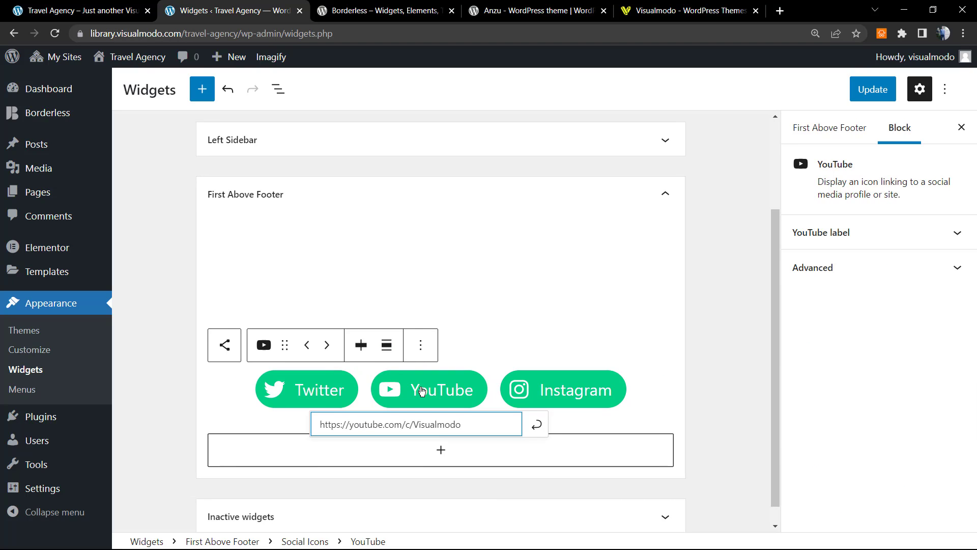
{"action": "left_click", "coordinate": [421, 390]}
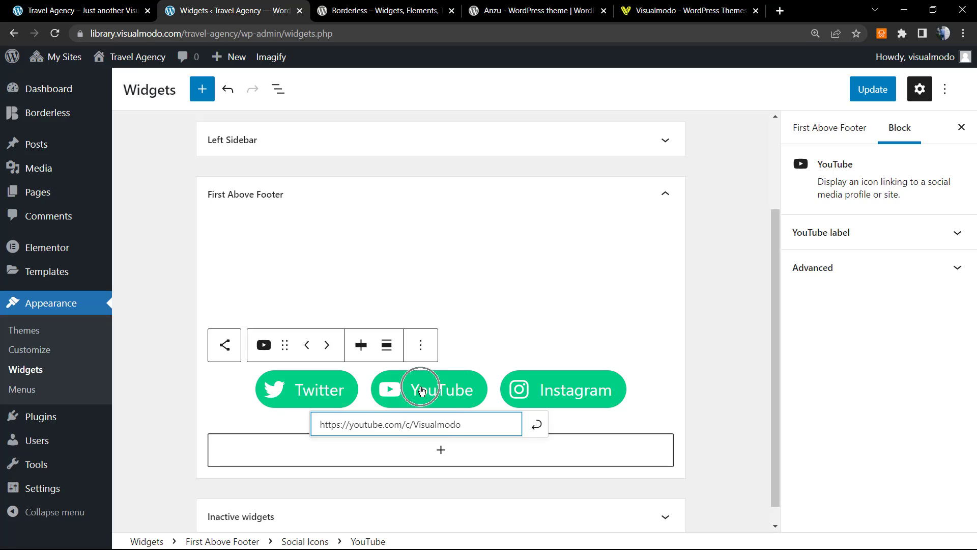
{"action": "left_click", "coordinate": [420, 347]}
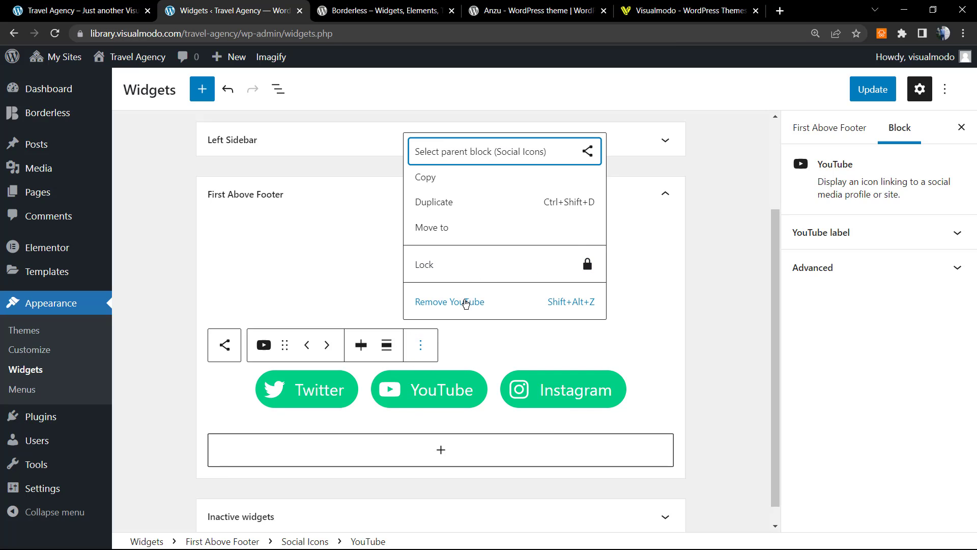
{"action": "left_click", "coordinate": [464, 302]}
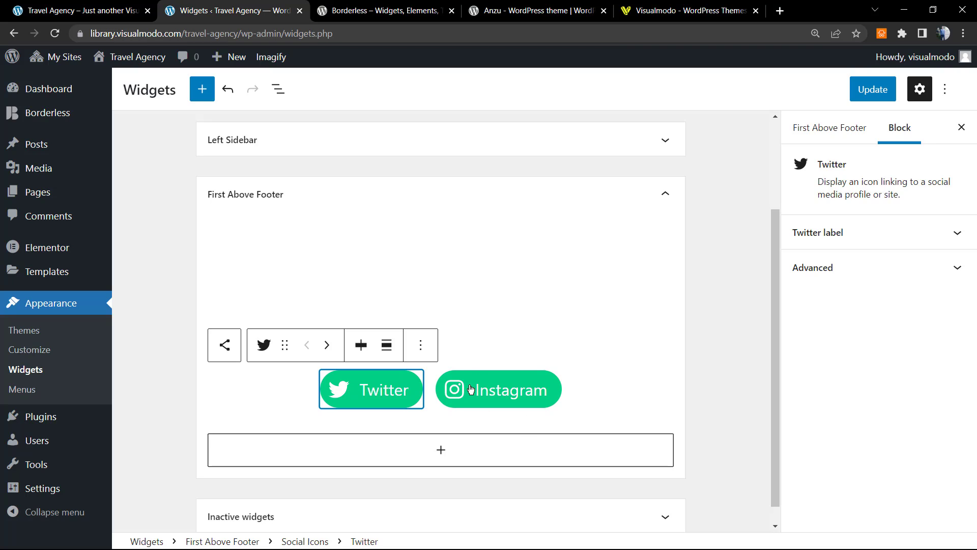
{"action": "left_click", "coordinate": [602, 390]}
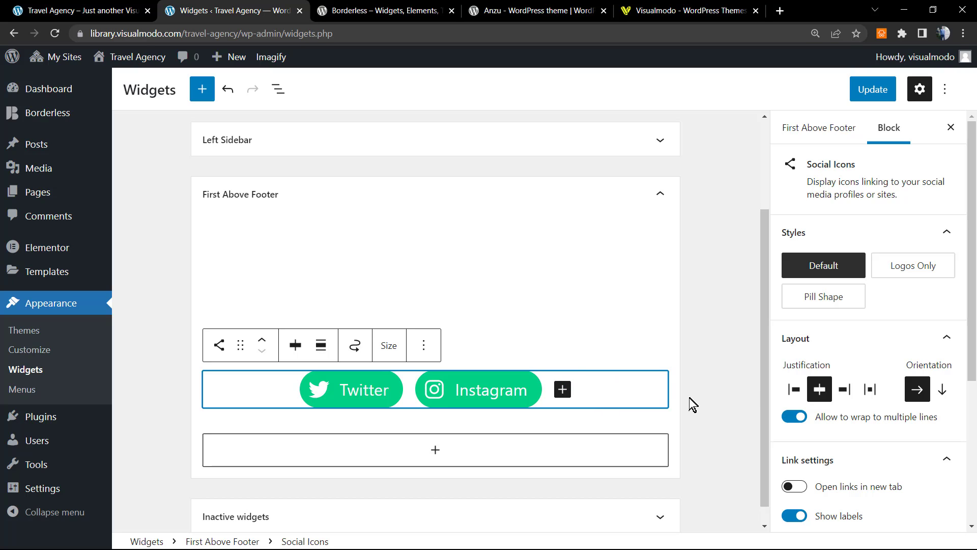
Undo the deletion to bring back the YouTube icon and reselect the Social Icons block.
{"action": "scroll", "coordinate": [740, 423], "scroll_direction": "down", "scroll_amount": 1}
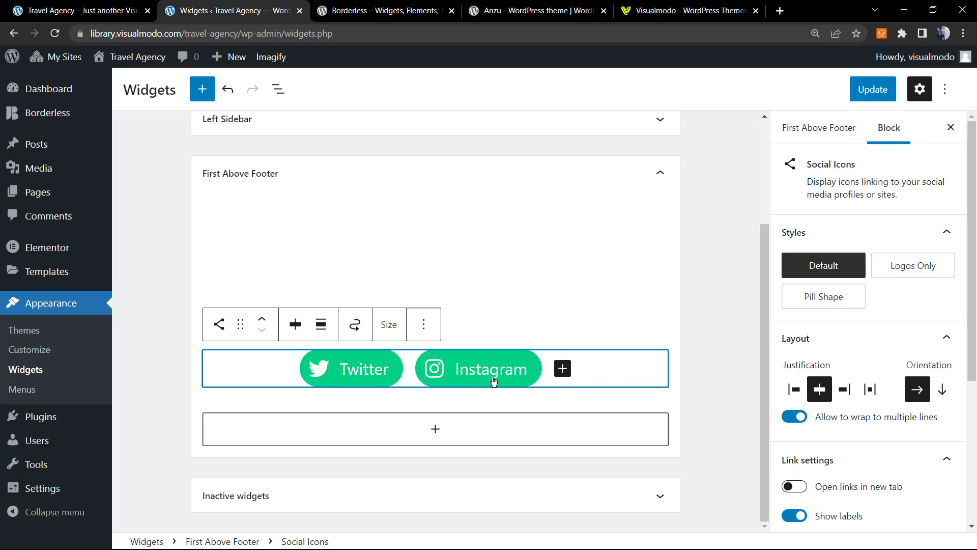
{"action": "key", "text": "ctrl+z"}
{"action": "left_click", "coordinate": [585, 374]}
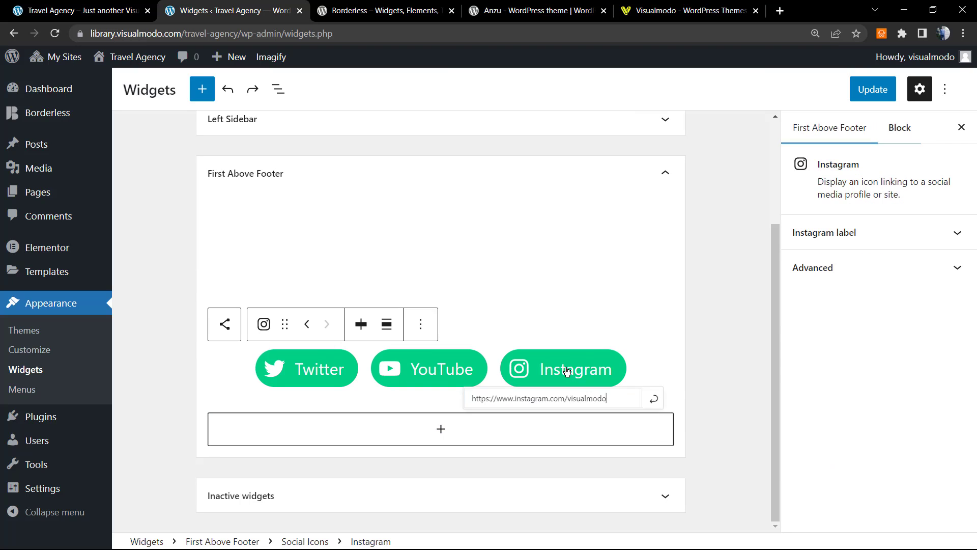
{"action": "left_click", "coordinate": [353, 373]}
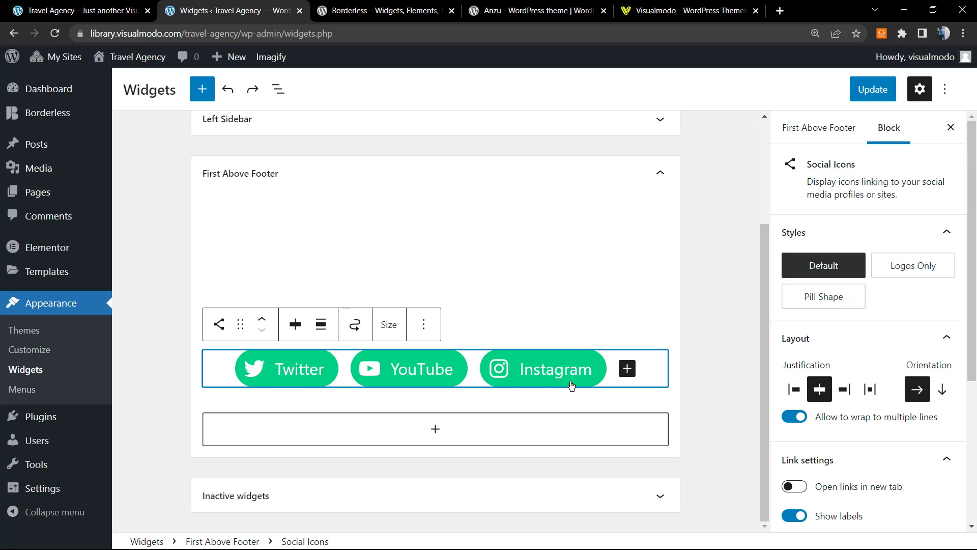
Stack the icons vertically, update, and view them in the site footer.
{"action": "left_click", "coordinate": [942, 390]}
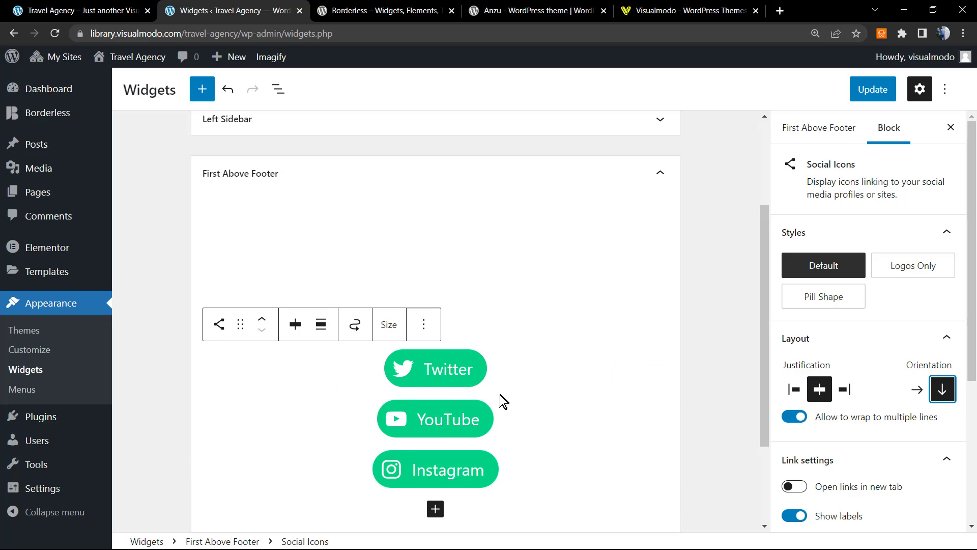
{"action": "left_click", "coordinate": [873, 90]}
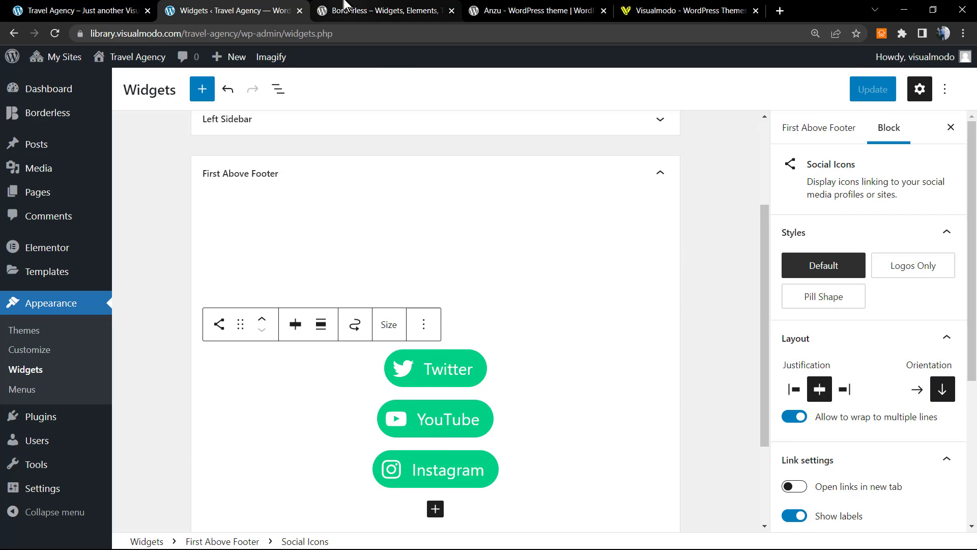
{"action": "left_click", "coordinate": [385, 10]}
{"action": "left_click", "coordinate": [81, 10]}
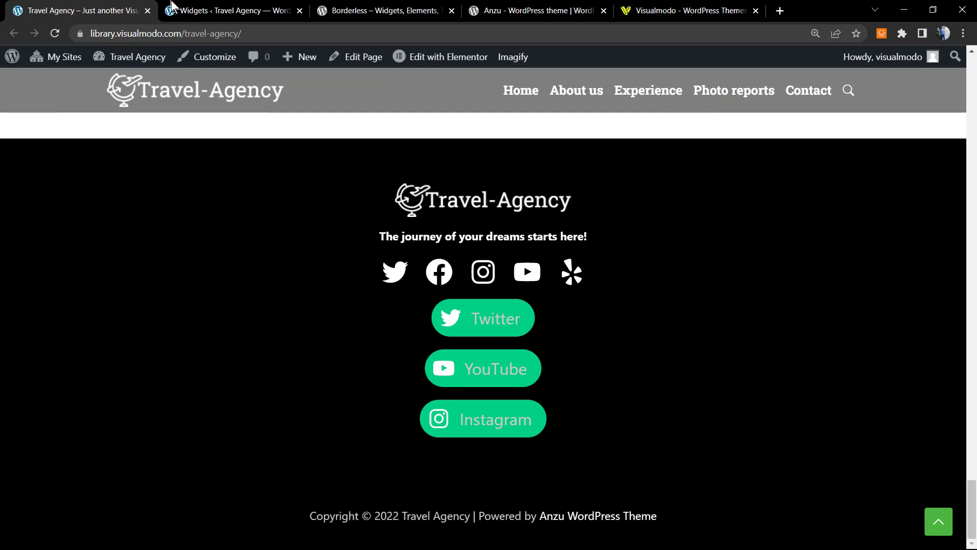
Set the icons to horizontal orientation with space-between justification and update.
{"action": "left_click", "coordinate": [196, 6]}
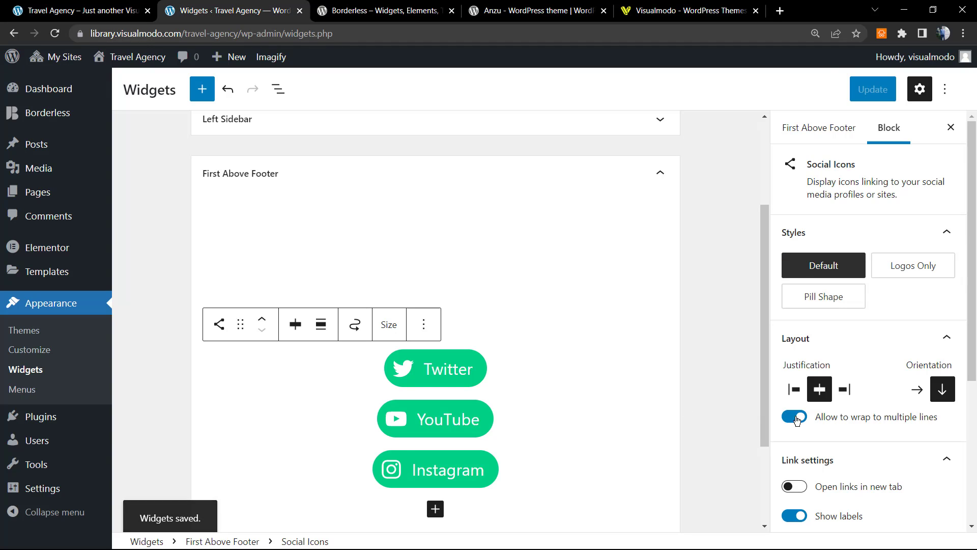
{"action": "left_click", "coordinate": [917, 390]}
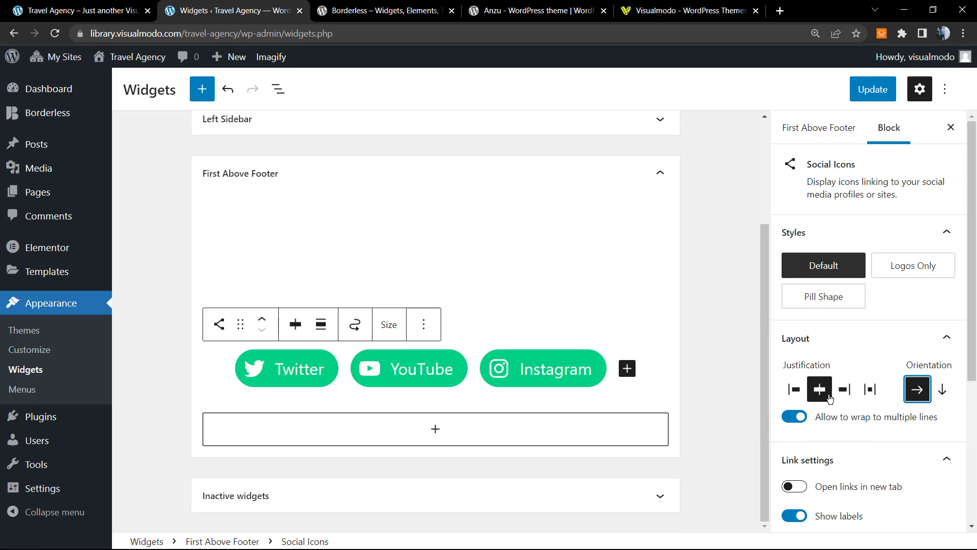
{"action": "left_click", "coordinate": [844, 391]}
{"action": "left_click", "coordinate": [871, 391]}
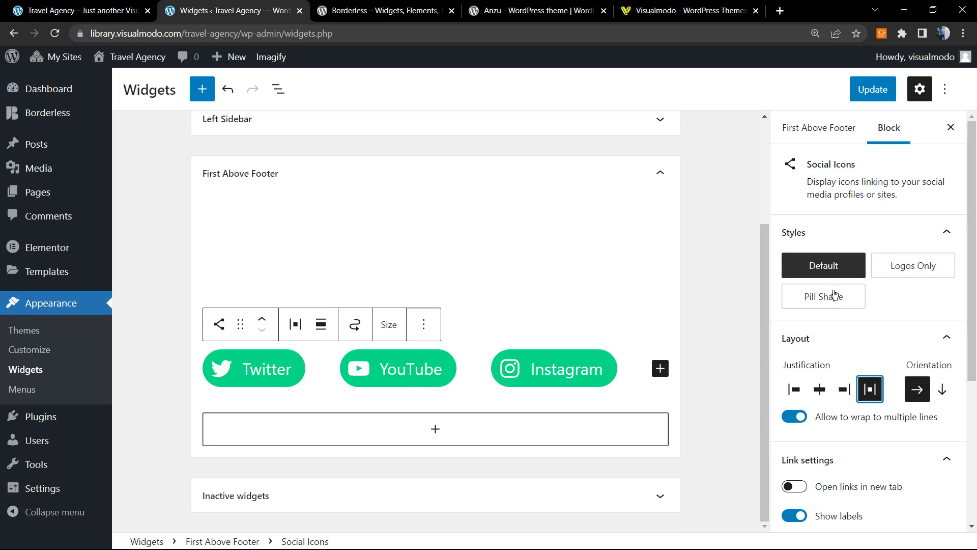
{"action": "left_click", "coordinate": [871, 95]}
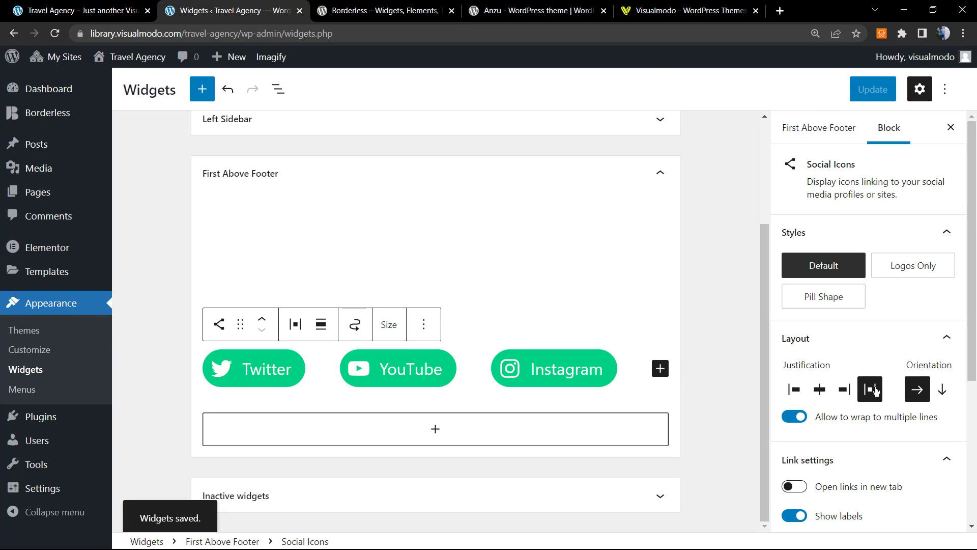
Reload the Travel Agency site to check the evenly spread row of icons.
{"action": "left_click", "coordinate": [385, 10]}
{"action": "left_click", "coordinate": [82, 10]}
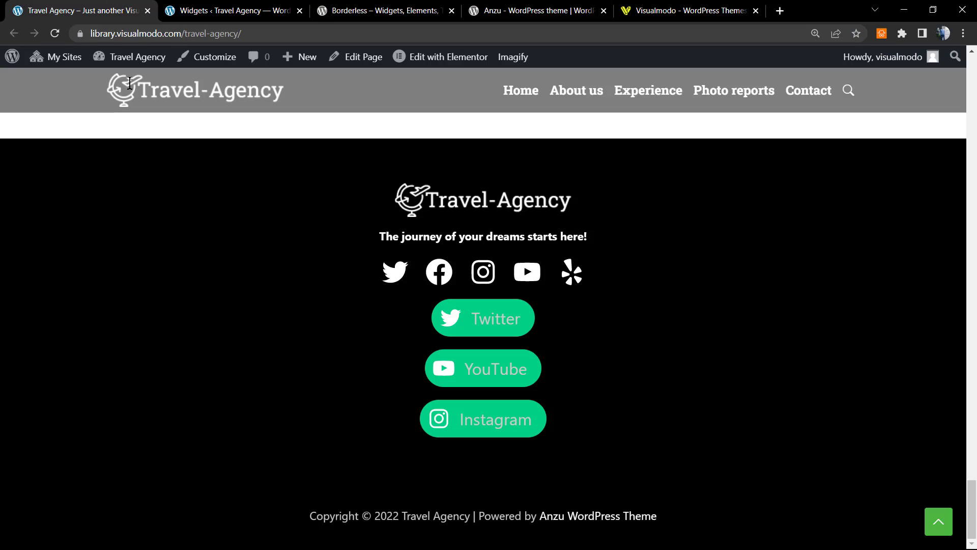
{"action": "key", "text": "F5"}
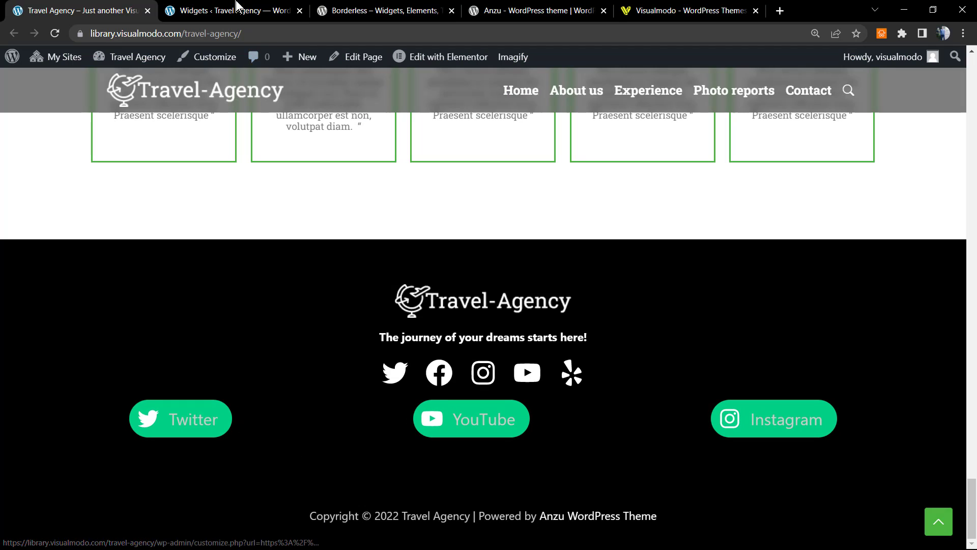
{"action": "left_click", "coordinate": [236, 7]}
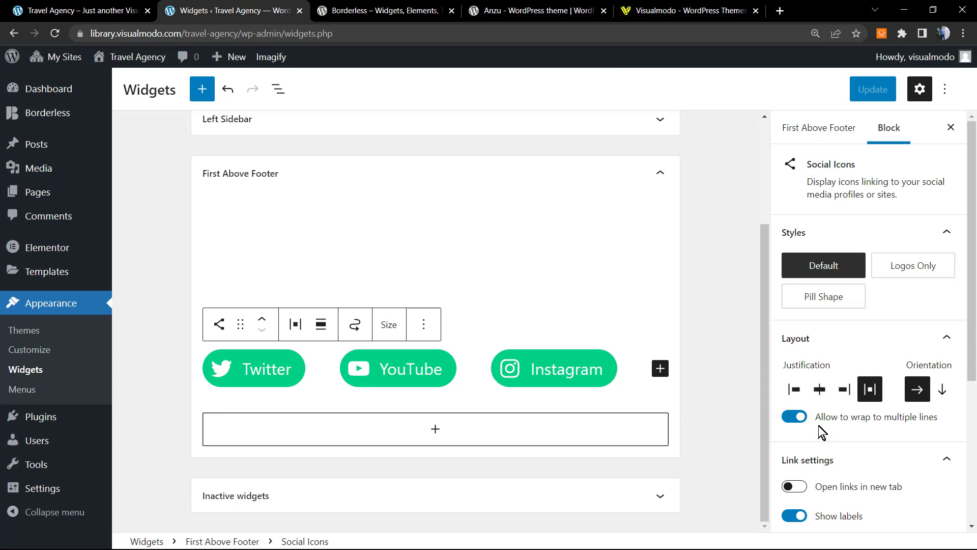
Hide the Twitter, YouTube and Instagram labels, centre the icons, and switch to the Borderless tab.
{"action": "left_click", "coordinate": [791, 517]}
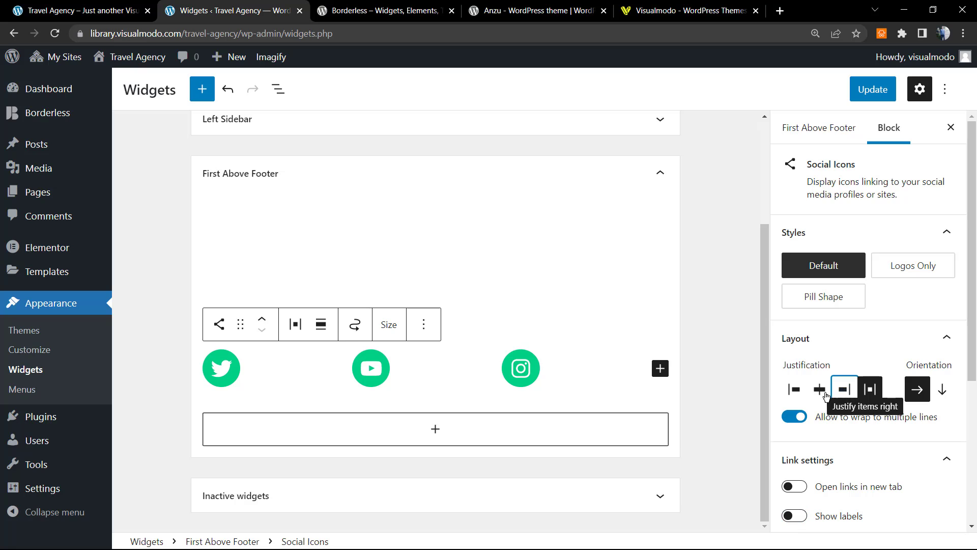
{"action": "left_click", "coordinate": [844, 391]}
{"action": "left_click", "coordinate": [818, 395]}
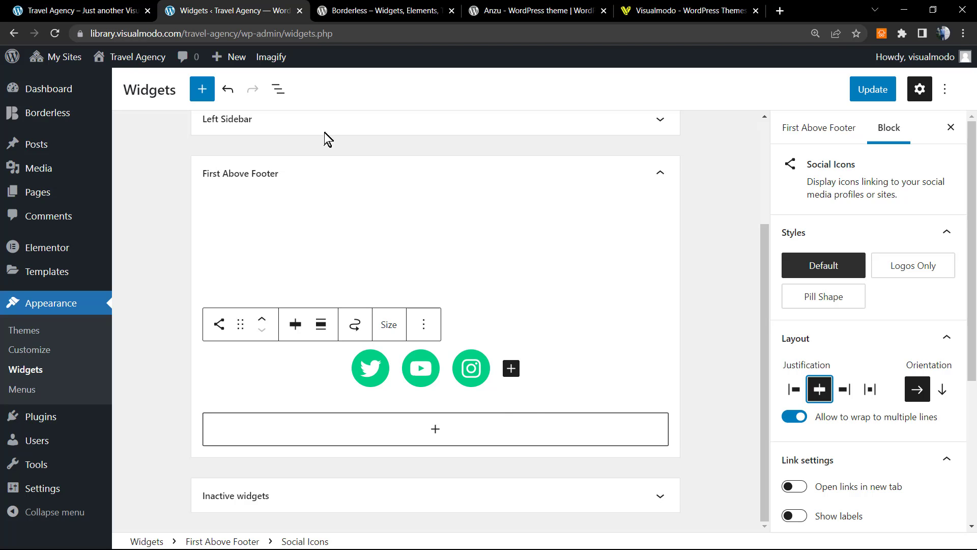
{"action": "left_click", "coordinate": [349, 7]}
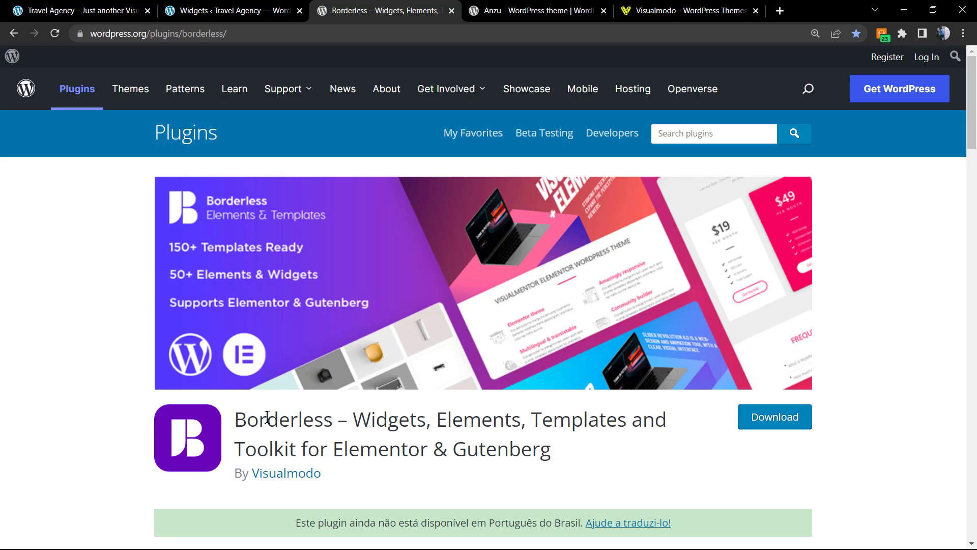
View the Anzu theme page on WordPress.org, then return to the Travel Agency tabs.
{"action": "left_click", "coordinate": [503, 10]}
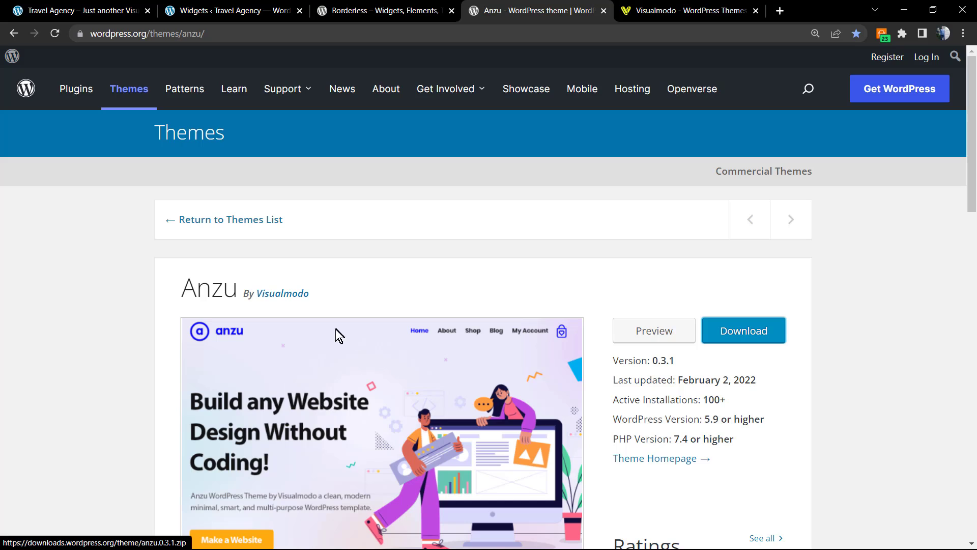
{"action": "left_click", "coordinate": [173, 12]}
Scroll the Travel Agency site up to the hero and down to the footer, then go to Visualmodo.
{"action": "left_click", "coordinate": [127, 11]}
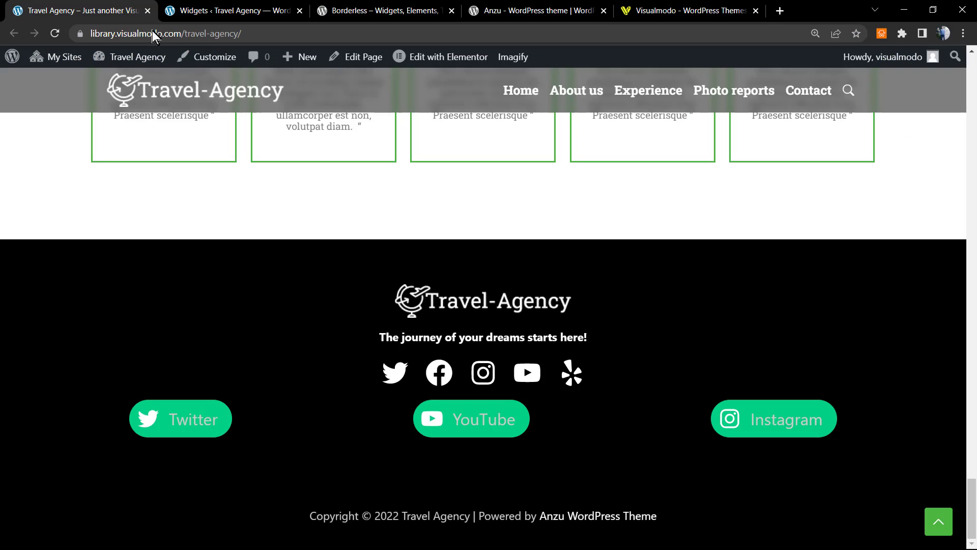
{"action": "scroll", "coordinate": [306, 387], "scroll_direction": "up", "scroll_amount": 15}
{"action": "scroll", "coordinate": [312, 395], "scroll_direction": "up", "scroll_amount": 15}
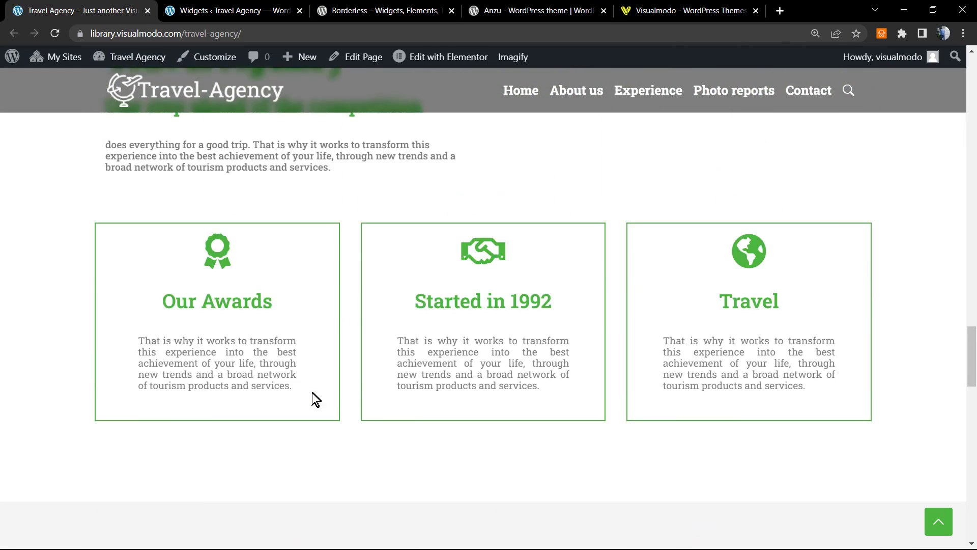
{"action": "scroll", "coordinate": [313, 395], "scroll_direction": "up", "scroll_amount": 5}
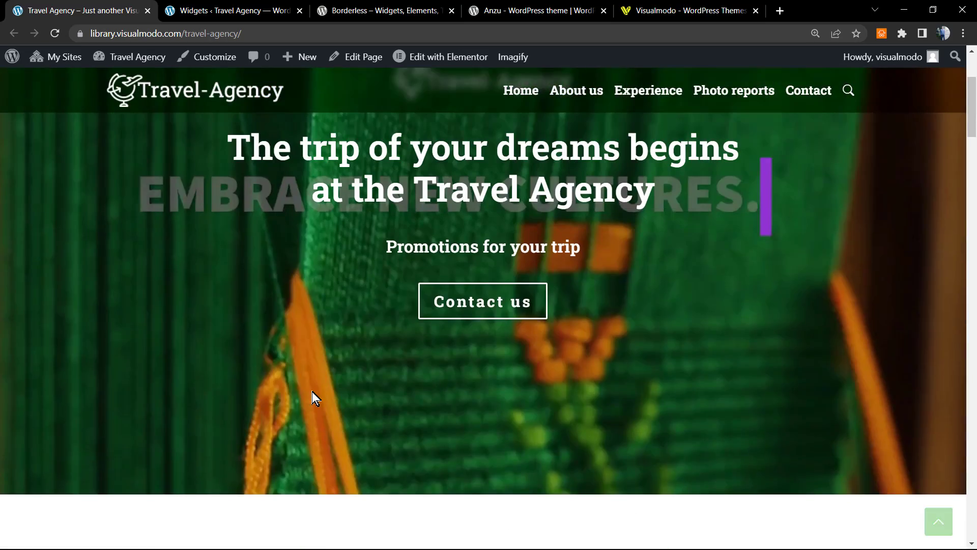
{"action": "scroll", "coordinate": [312, 392], "scroll_direction": "down", "scroll_amount": 20}
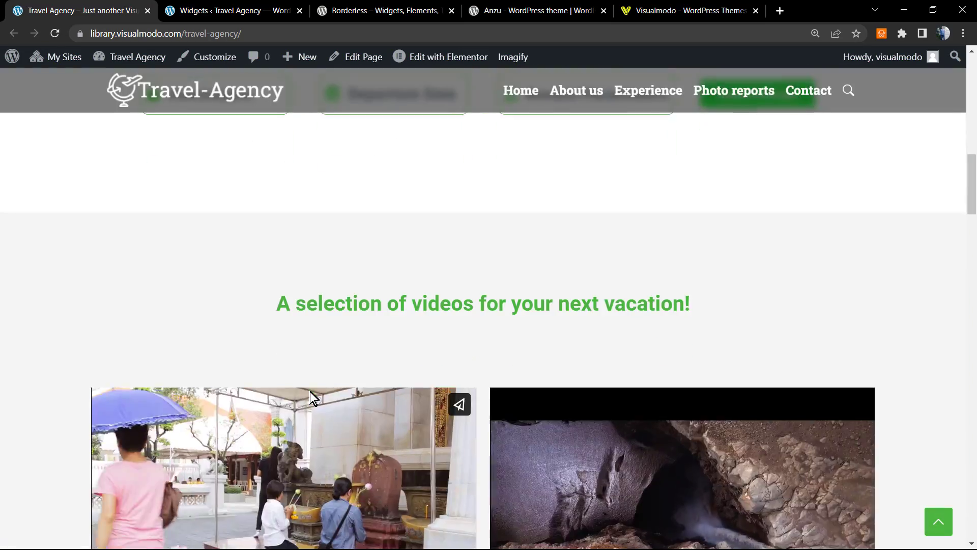
{"action": "scroll", "coordinate": [311, 392], "scroll_direction": "down", "scroll_amount": 20}
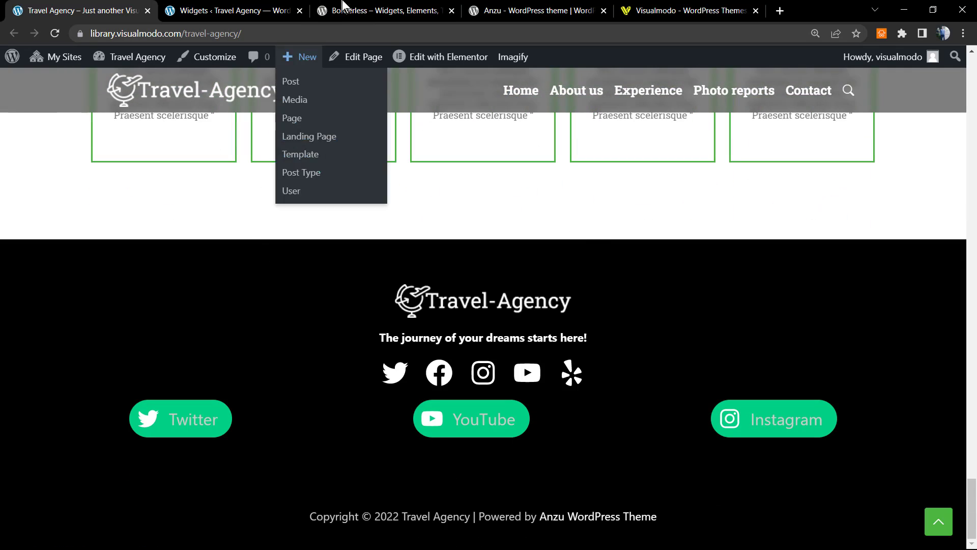
{"action": "left_click", "coordinate": [367, 10]}
{"action": "left_click", "coordinate": [677, 10]}
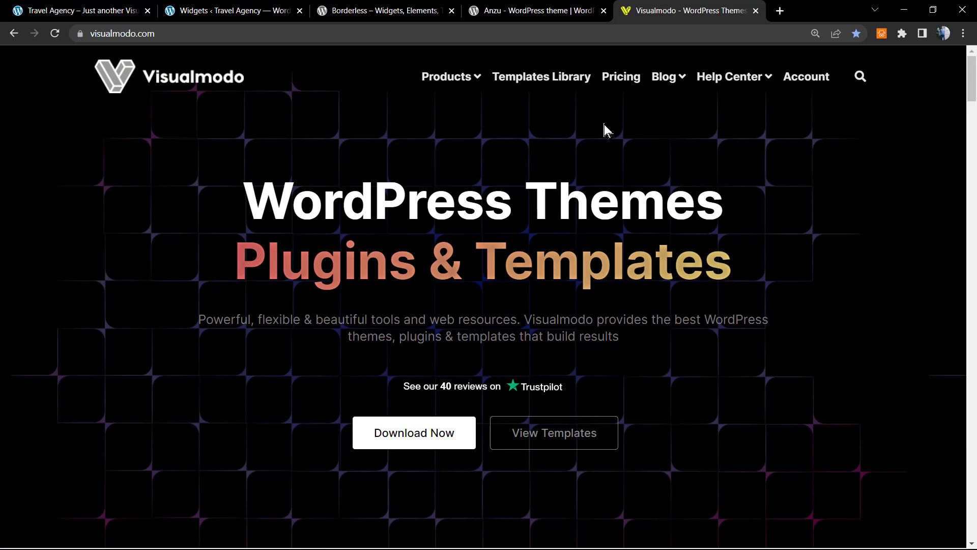
Browse Visualmodo's Templates Library through designs like Cakes, Architect, Yoga Studio and Ice Cream.
{"action": "left_click", "coordinate": [586, 87]}
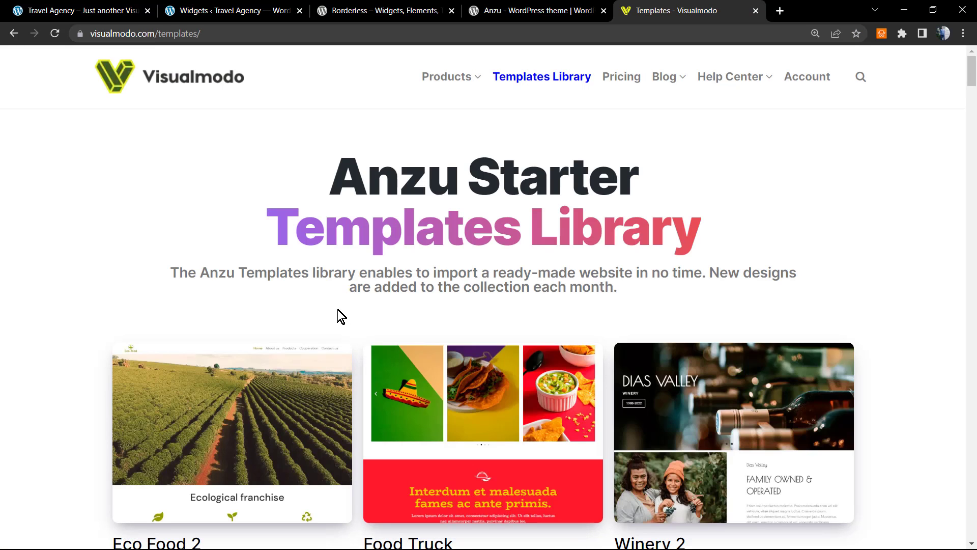
{"action": "scroll", "coordinate": [331, 326], "scroll_direction": "down", "scroll_amount": 10}
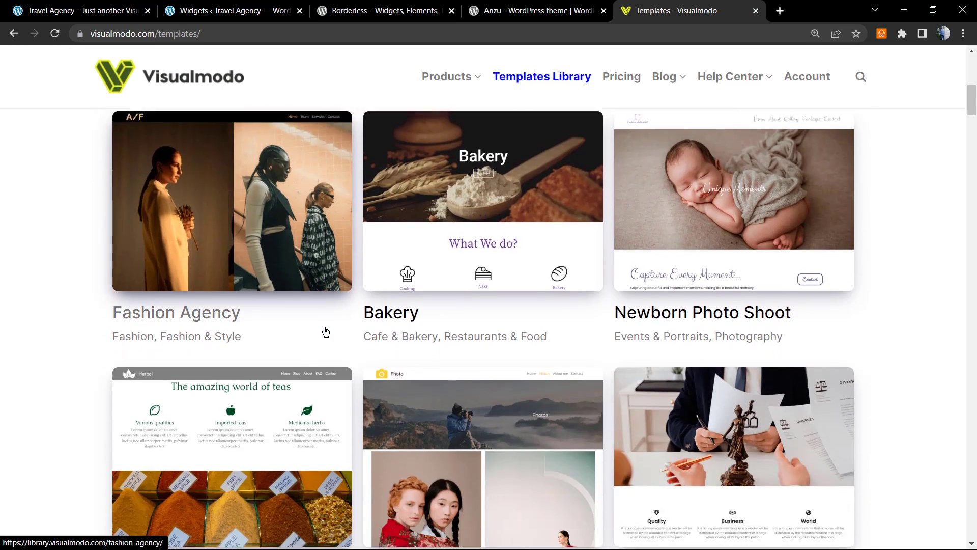
{"action": "scroll", "coordinate": [326, 332], "scroll_direction": "down", "scroll_amount": 15}
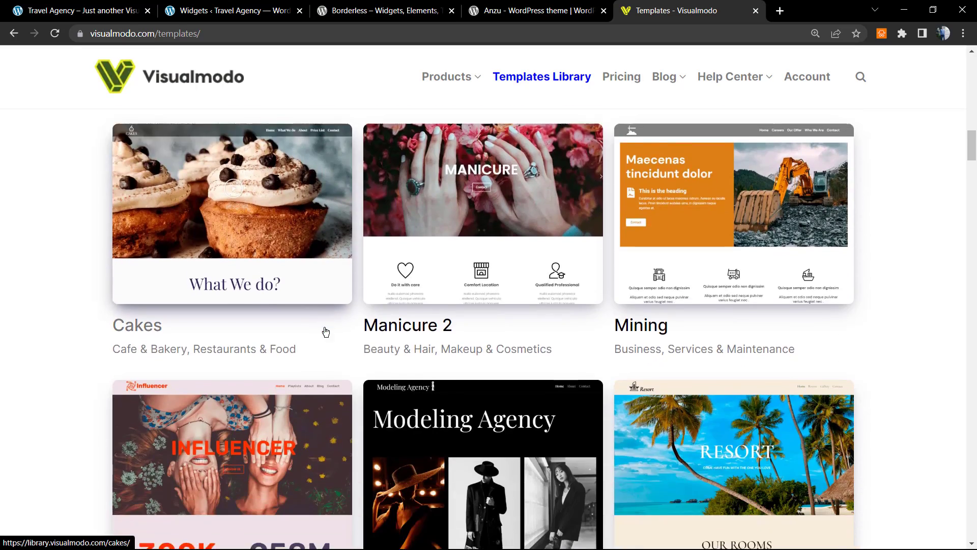
{"action": "scroll", "coordinate": [326, 332], "scroll_direction": "down", "scroll_amount": 13}
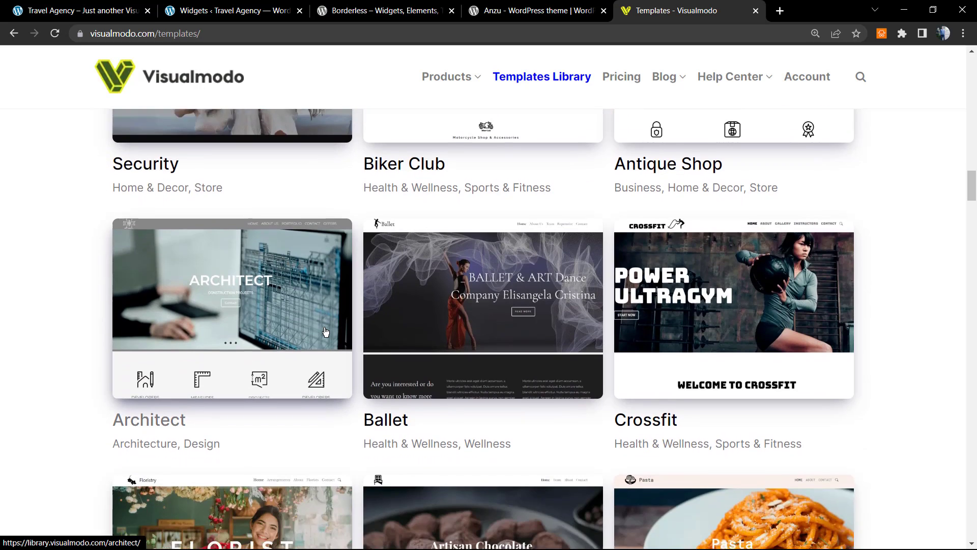
{"action": "scroll", "coordinate": [326, 332], "scroll_direction": "down", "scroll_amount": 11}
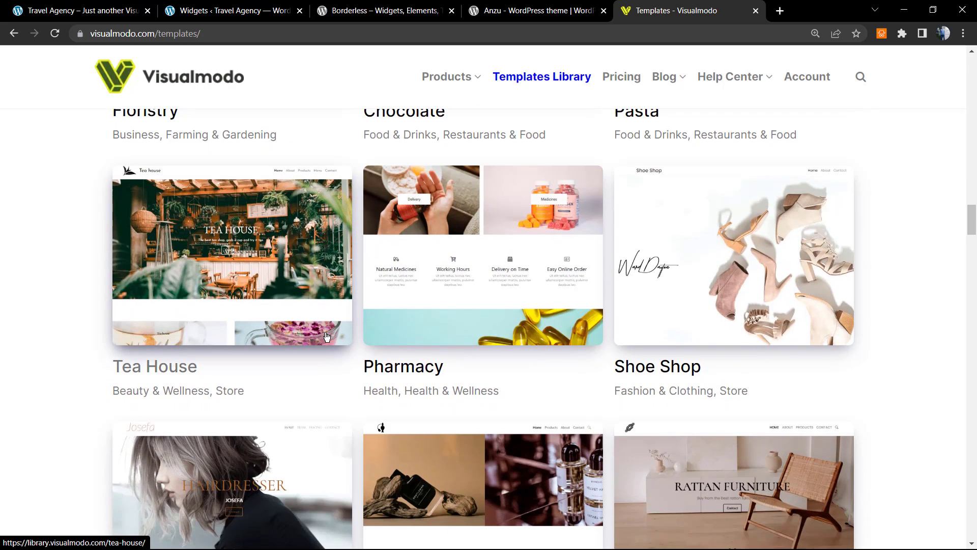
{"action": "scroll", "coordinate": [327, 336], "scroll_direction": "down", "scroll_amount": 7}
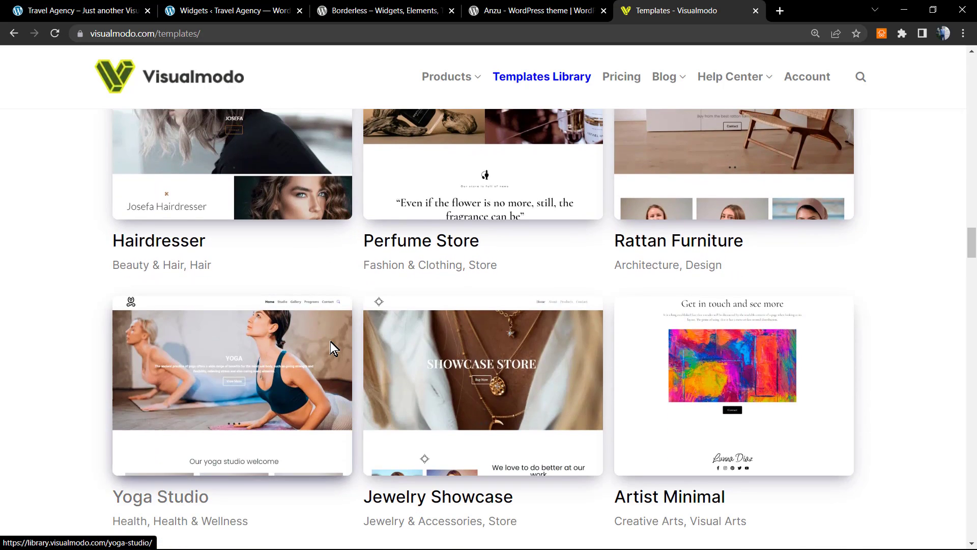
{"action": "scroll", "coordinate": [332, 348], "scroll_direction": "down", "scroll_amount": 10}
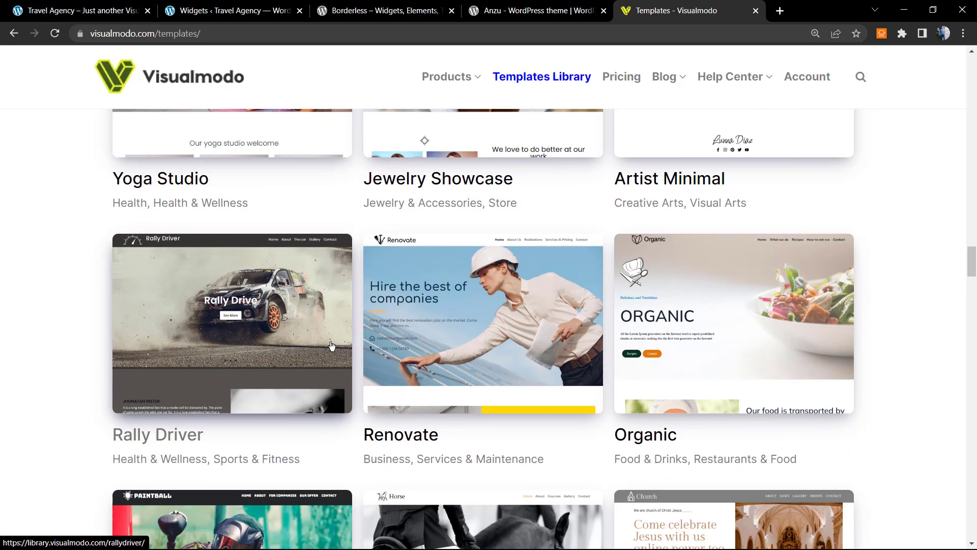
{"action": "scroll", "coordinate": [331, 347], "scroll_direction": "down", "scroll_amount": 9}
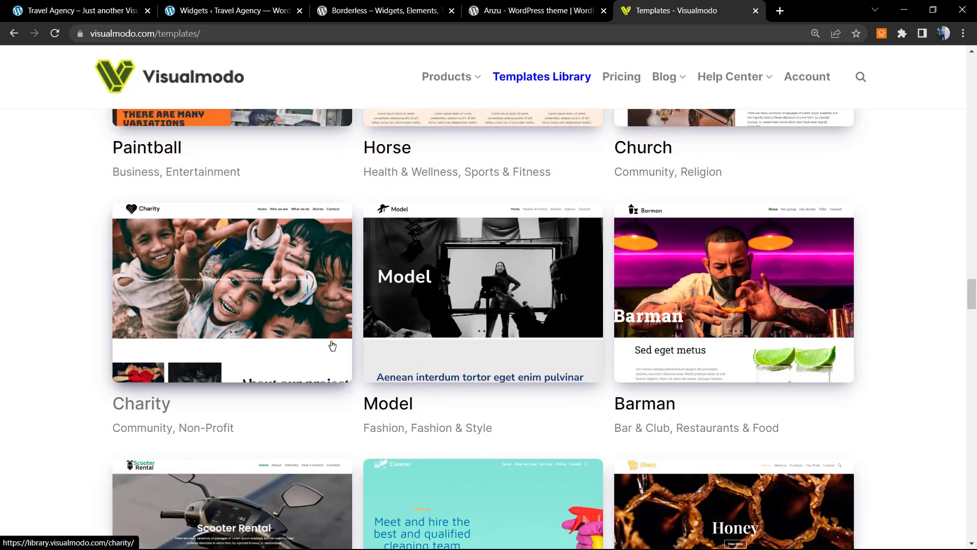
{"action": "scroll", "coordinate": [333, 348], "scroll_direction": "down", "scroll_amount": 14}
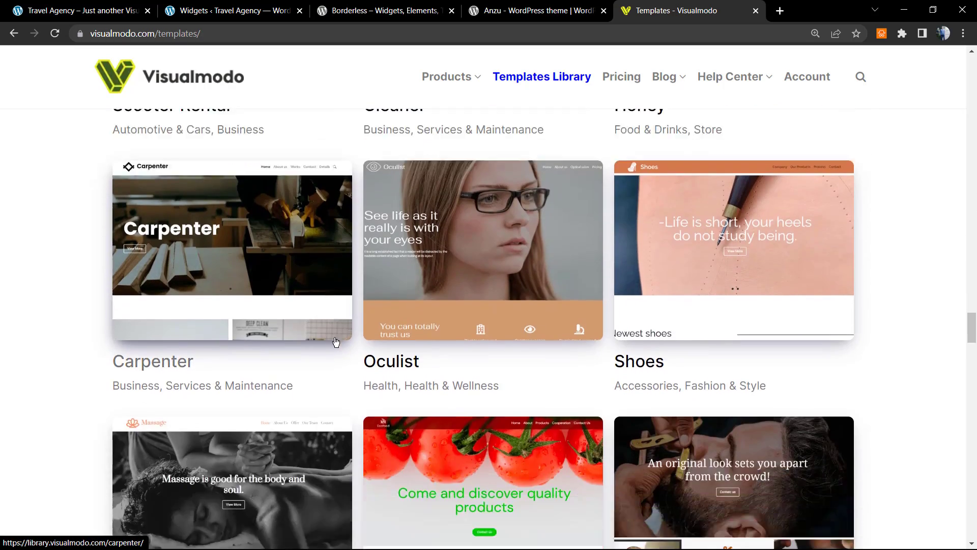
{"action": "scroll", "coordinate": [377, 282], "scroll_direction": "down", "scroll_amount": 8}
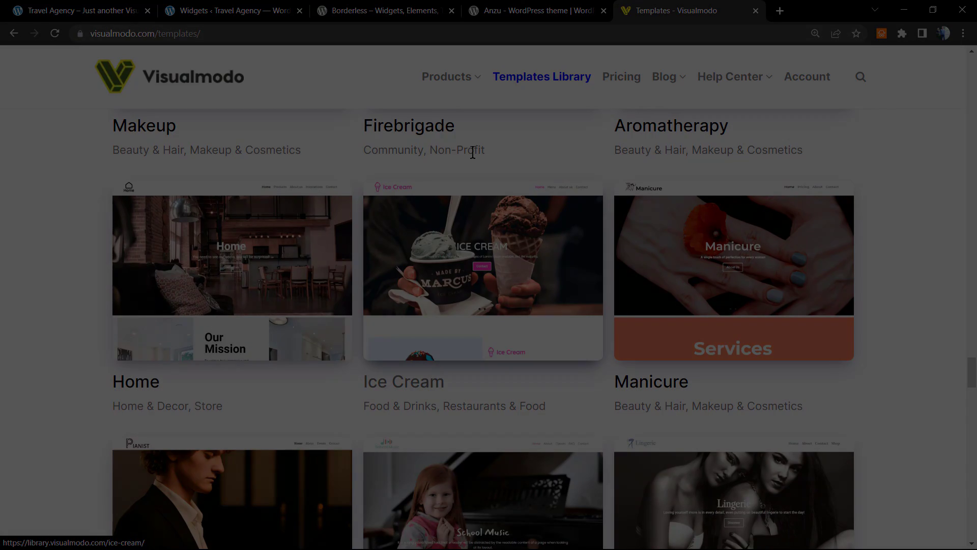